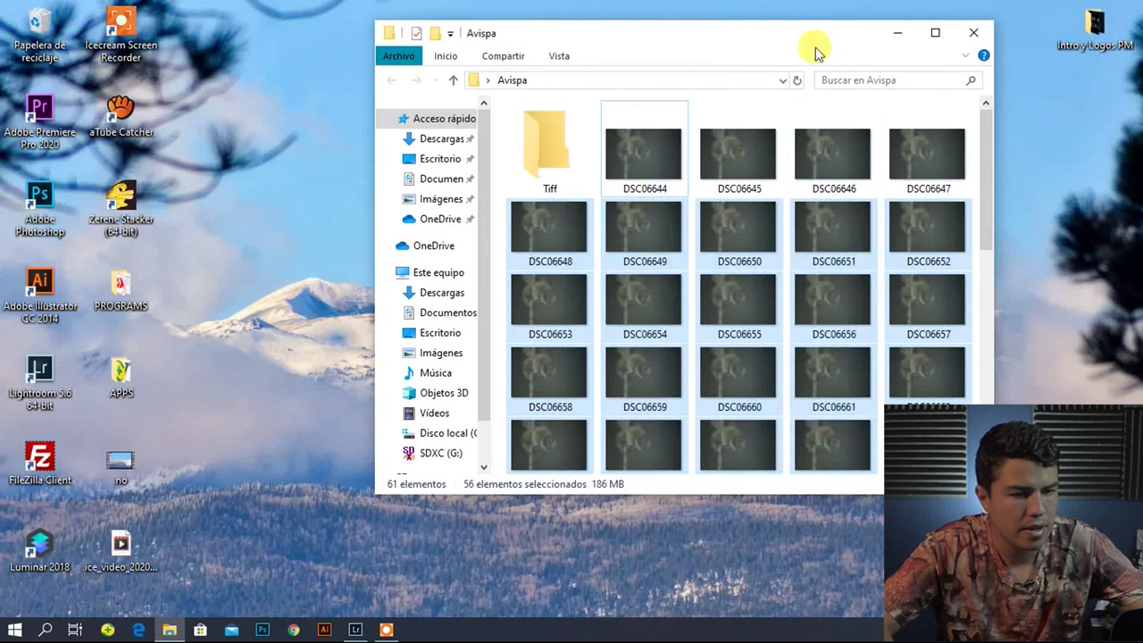
Open the Tiff subfolder of Avispa to check its contents, and return to the Avispa folder.
double_click(564, 168)
left_click(455, 81)
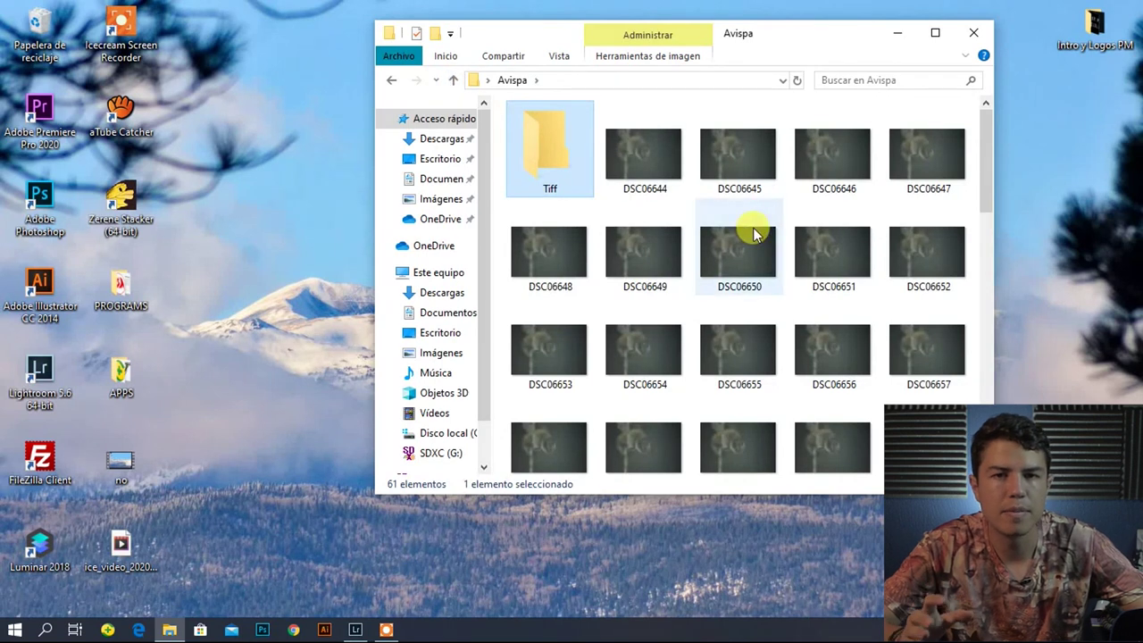
mouse_move(752, 234)
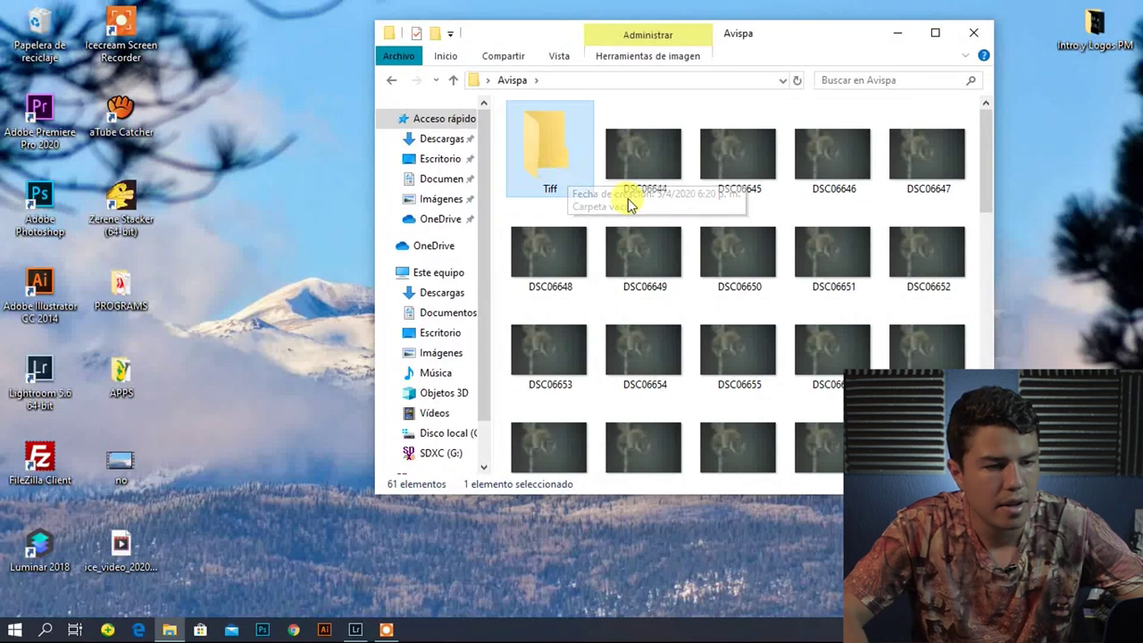
Switch to Lightroom and select all the photos of the previous import, from DSC06644 to DSC06703, in the Library grid.
left_click(355, 627)
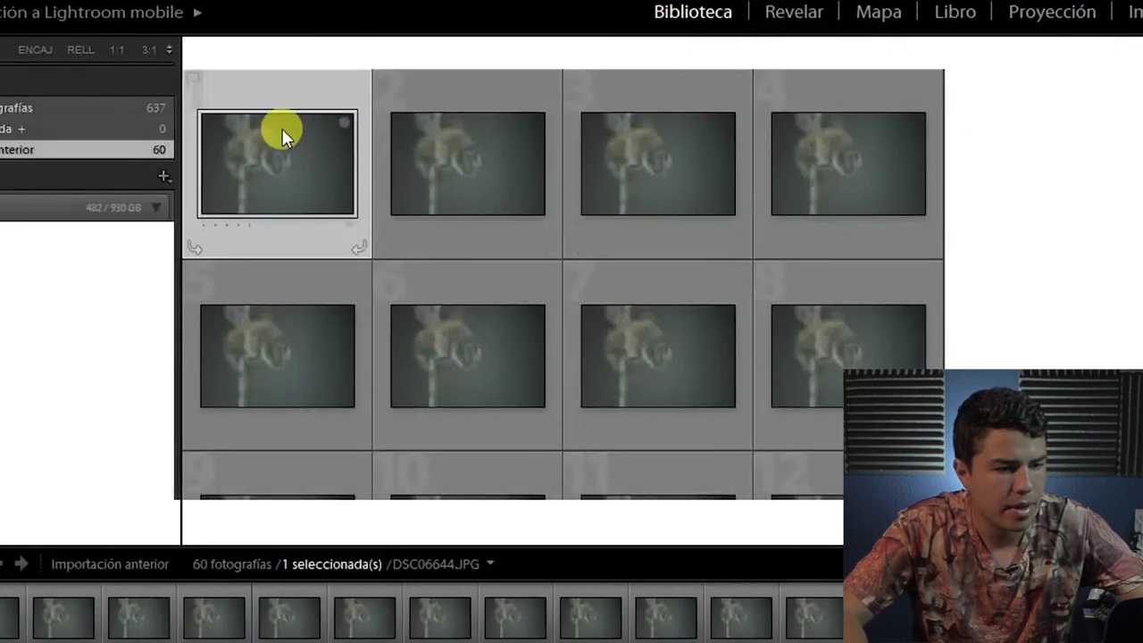
left_click_drag(955, 102, 955, 402)
left_click(832, 430)
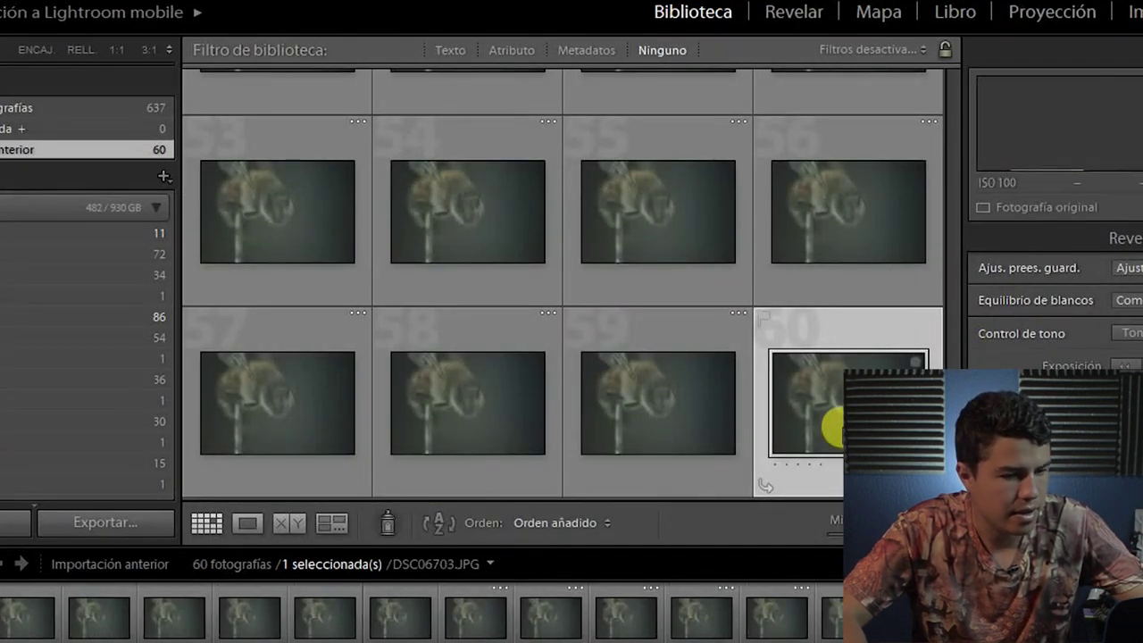
scroll(832, 411, "up", 15)
left_click(339, 184)
scroll(702, 268, "down", 1)
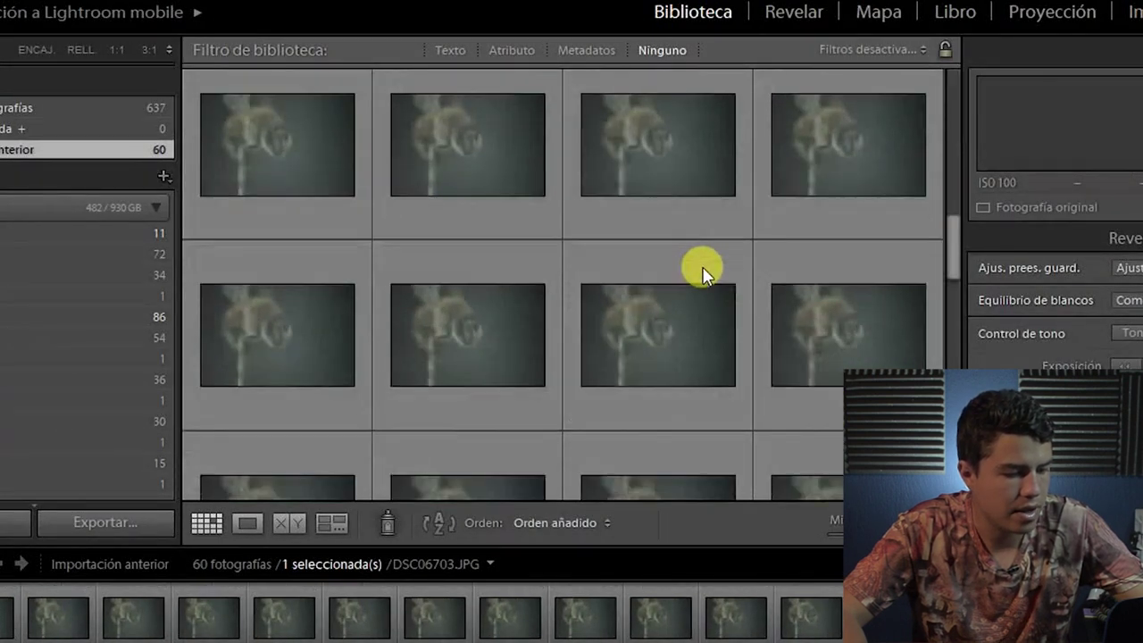
scroll(702, 272, "down", 5)
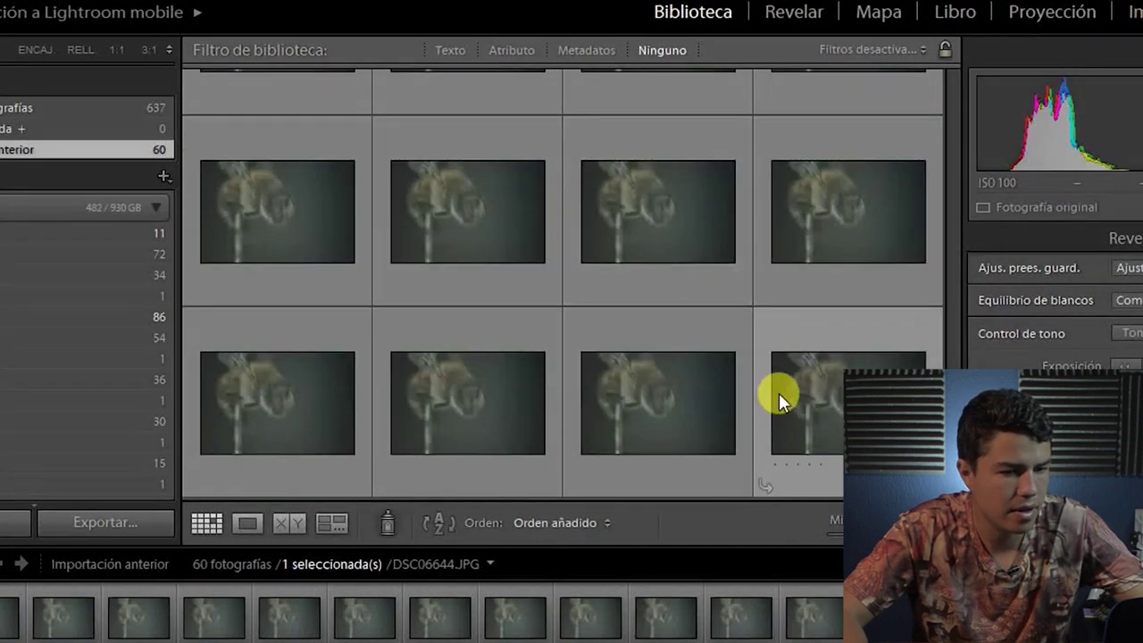
left_click(778, 393, "shift")
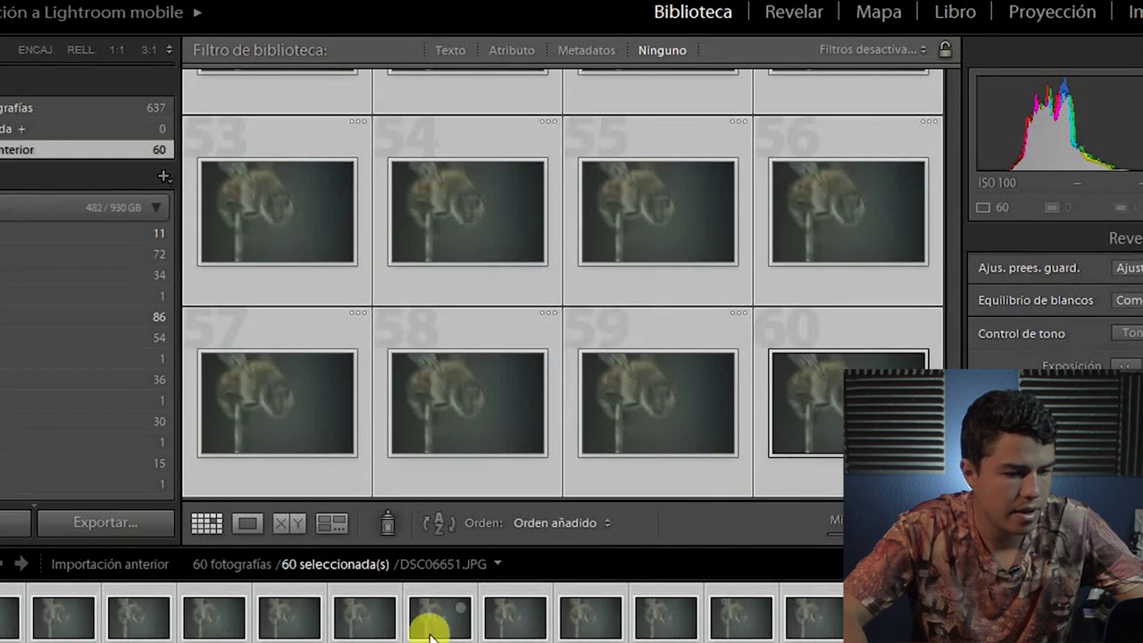
Start an export of the selected photos and set the Tiff folder inside Avispa on the desktop as the destination.
right_click(429, 629)
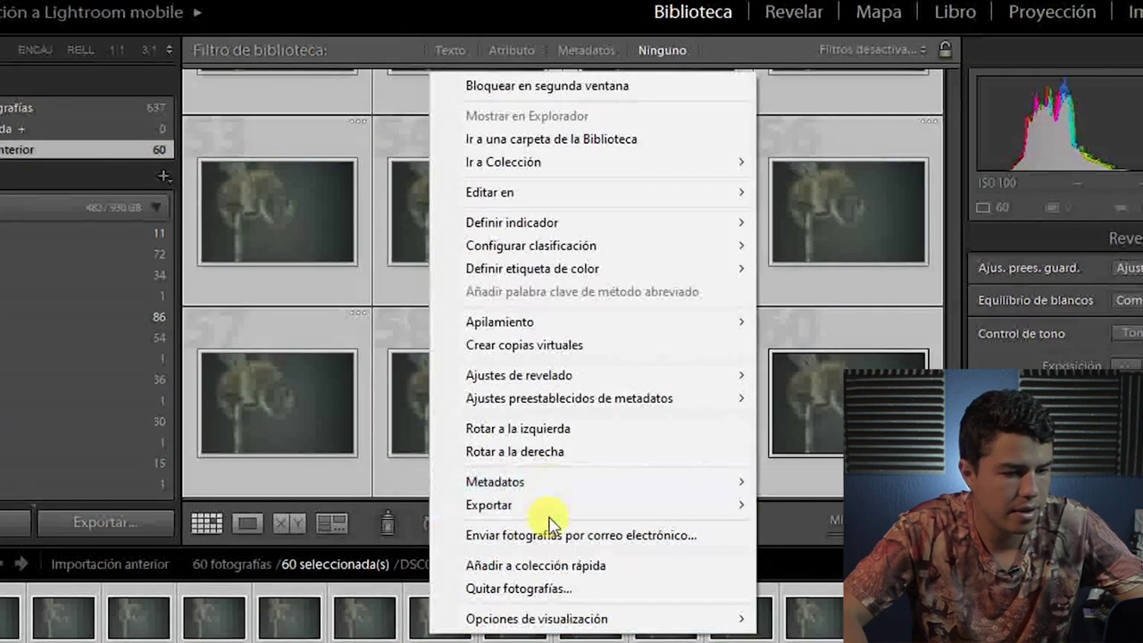
mouse_move(558, 516)
left_click(826, 506)
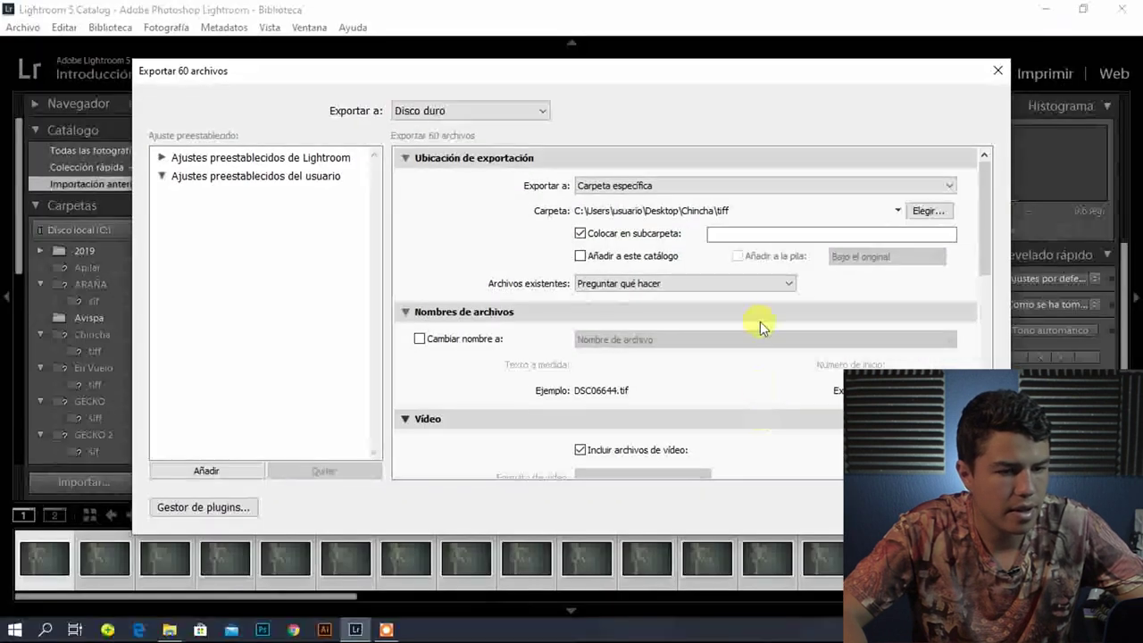
mouse_move(979, 198)
left_mouse_down()
mouse_move(985, 269)
mouse_move(989, 195)
left_mouse_up()
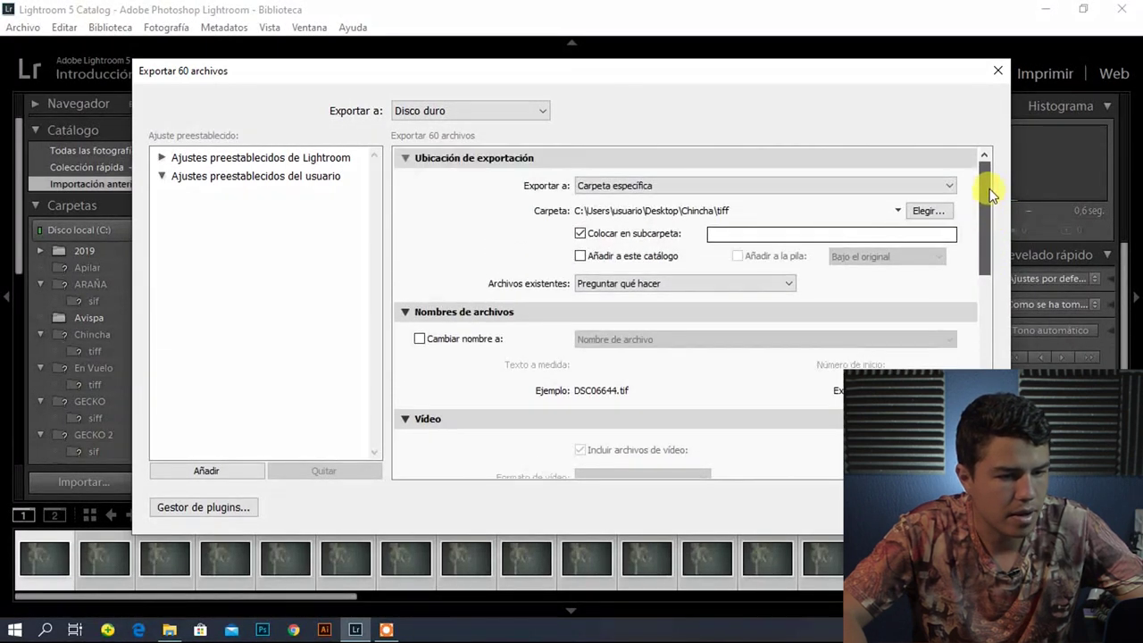
left_click(933, 211)
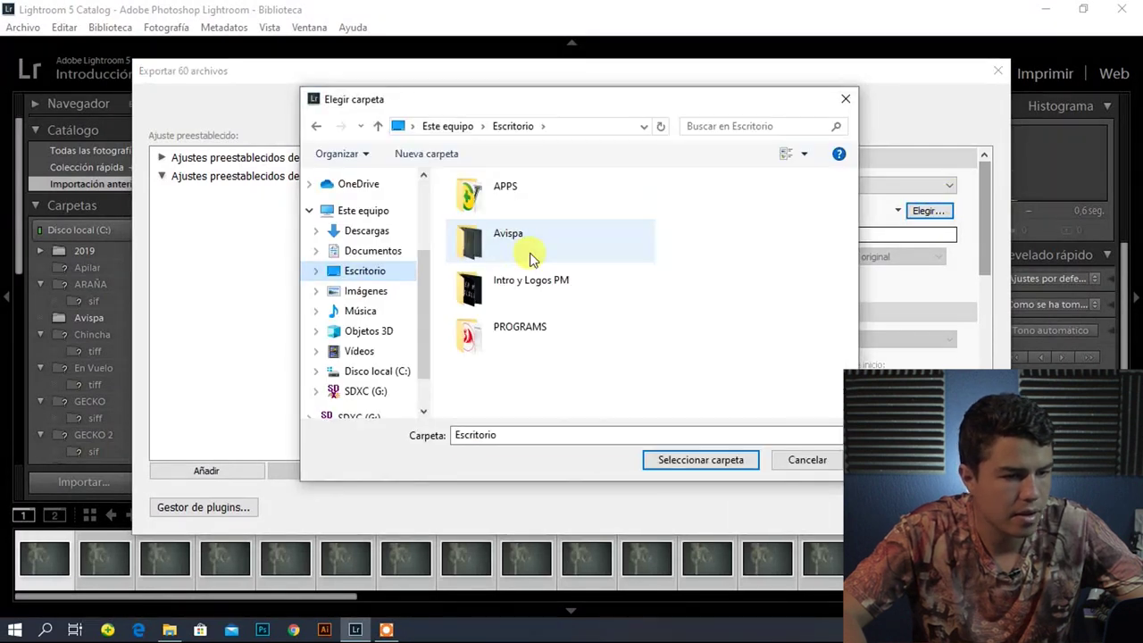
left_click(488, 212)
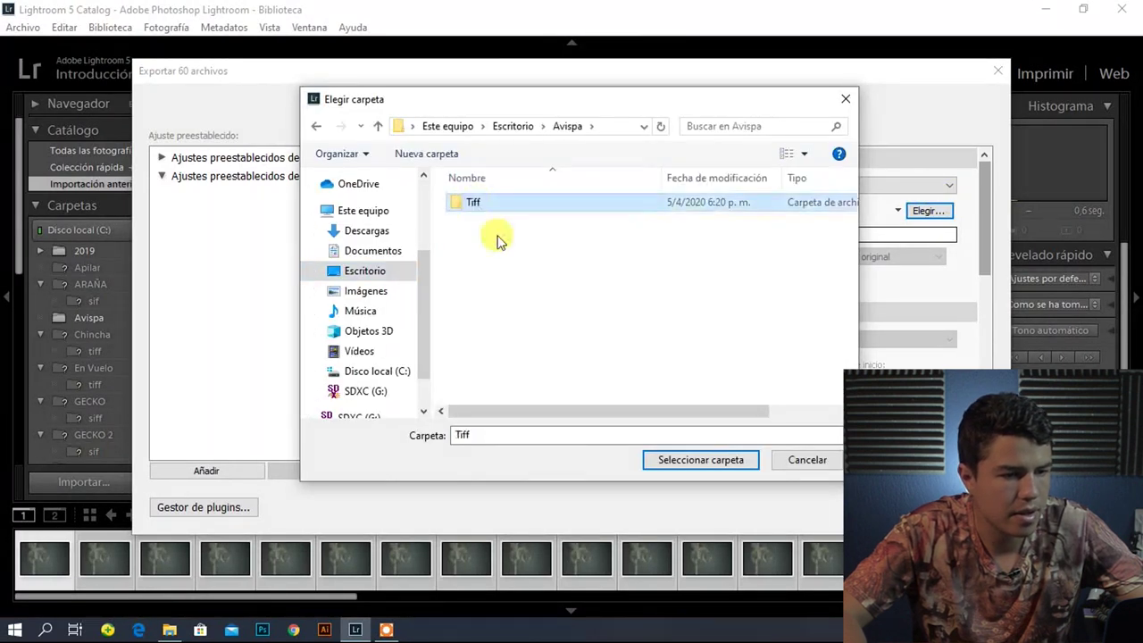
left_click(701, 460)
Export the photos as 16-bit sRGB TIFF files without compression, resizing or watermark.
left_click_drag(987, 267, 986, 366)
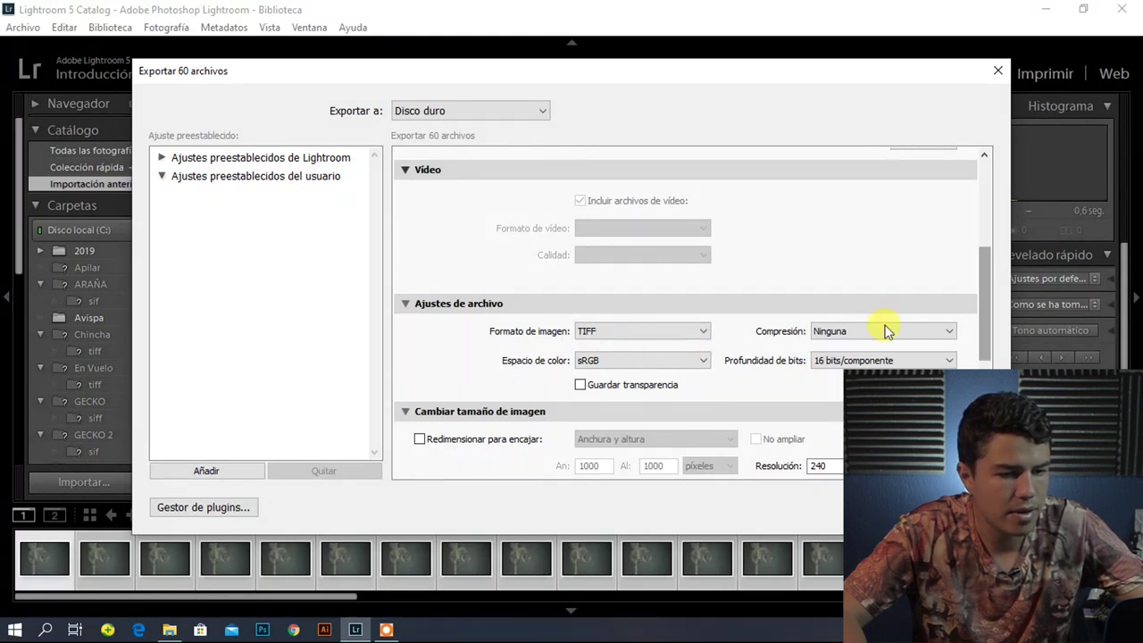
left_click_drag(985, 271, 985, 375)
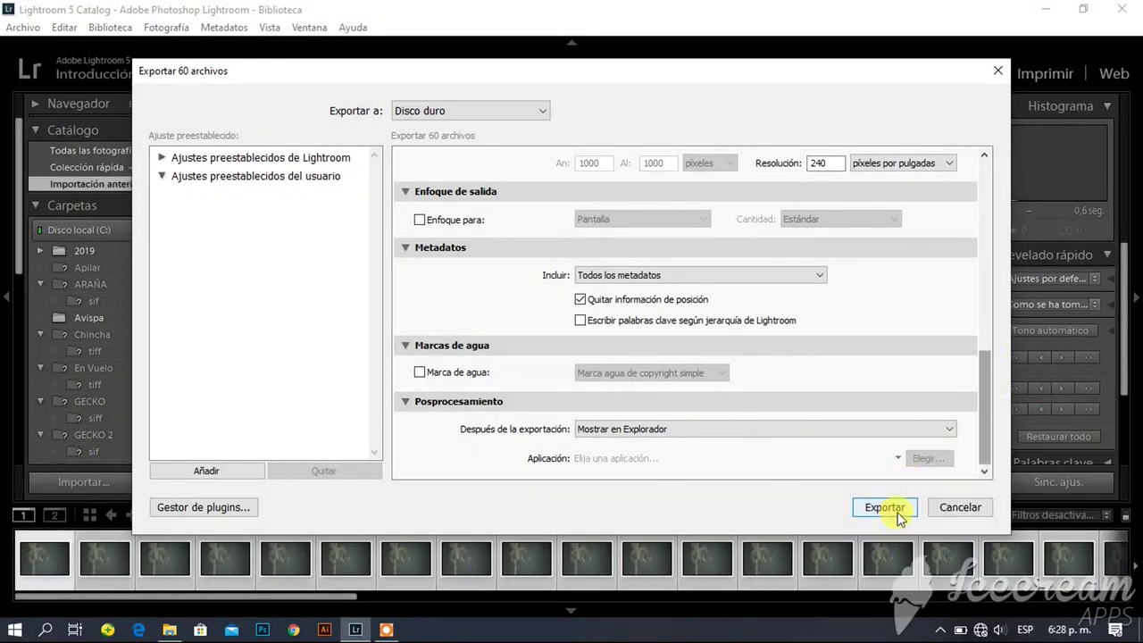
left_click(898, 515)
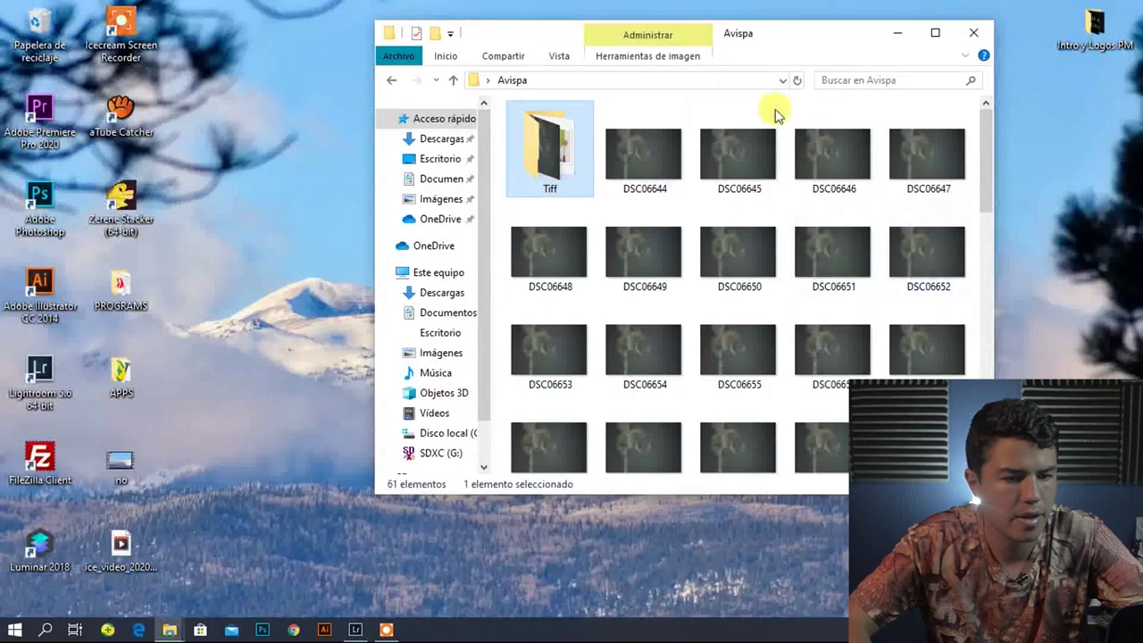
Open the Tiff folder in File Explorer to check the exported images.
left_click_drag(816, 46, 730, 60)
double_click(466, 168)
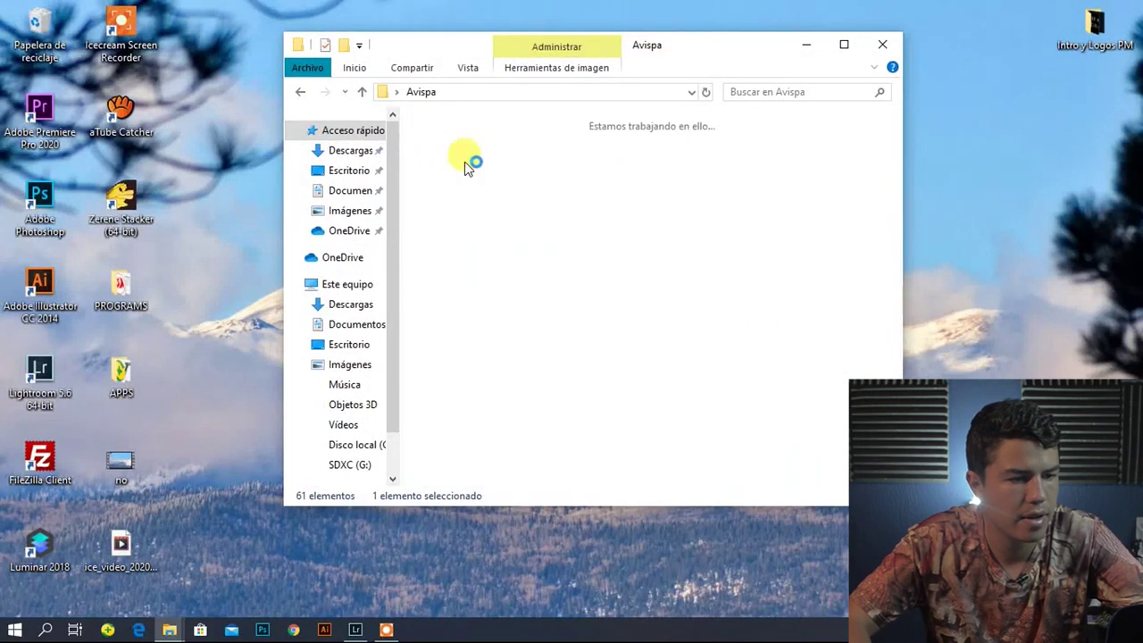
left_click_drag(894, 172, 798, 56)
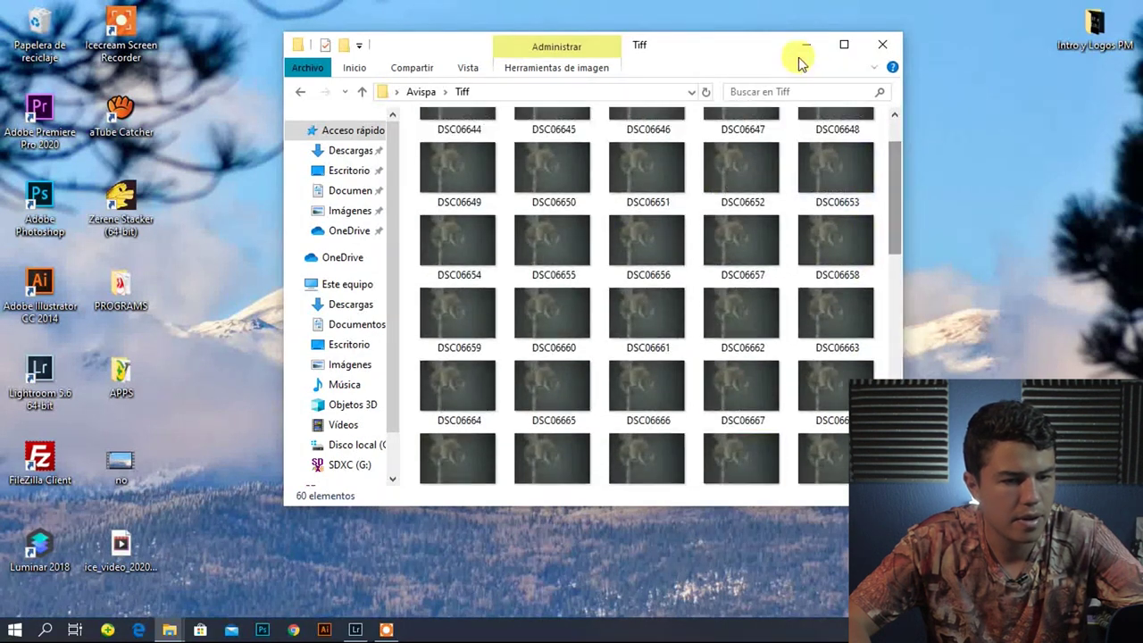
mouse_move(371, 629)
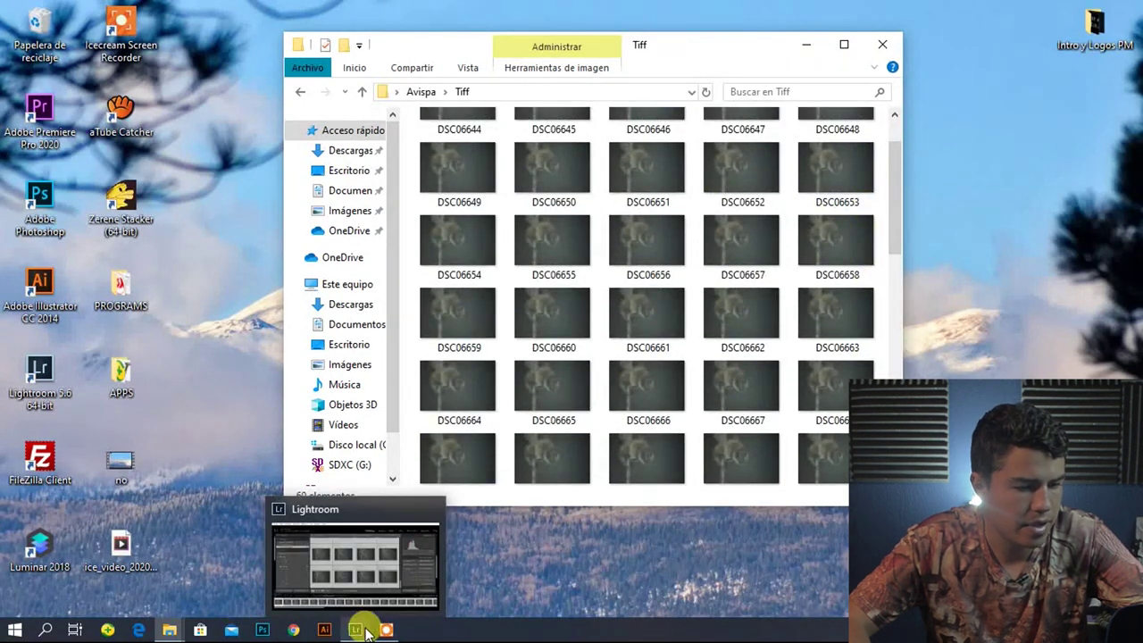
left_click(392, 575)
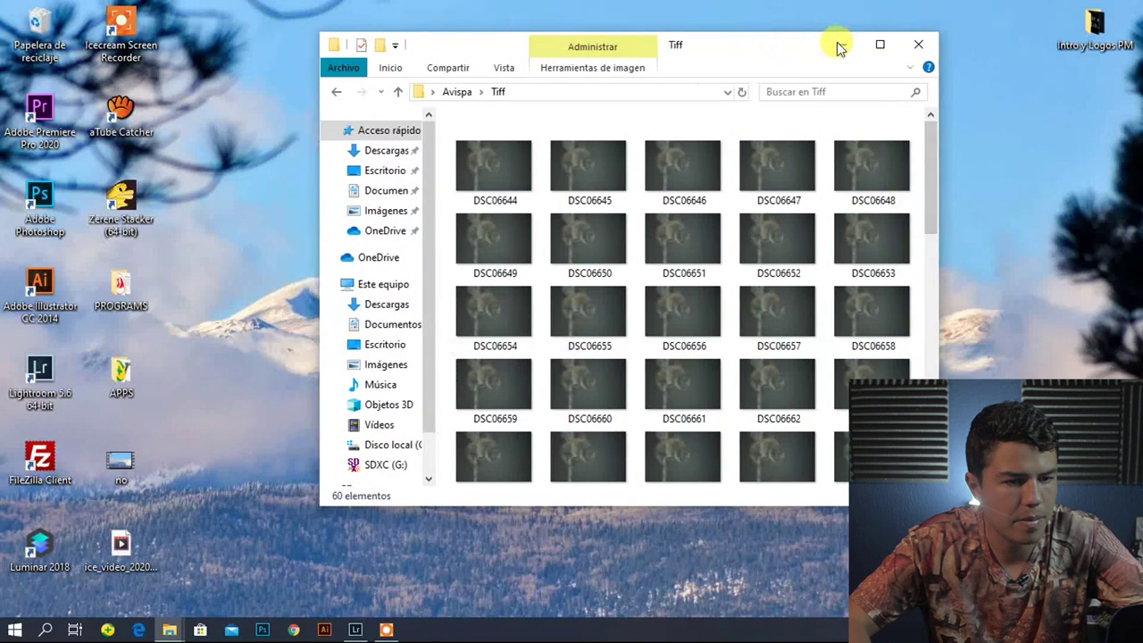
Launch Zerene Stacker, dismiss its startup messages and arrange its window beside the Tiff folder window.
left_click_drag(836, 43, 972, 44)
left_click(128, 205)
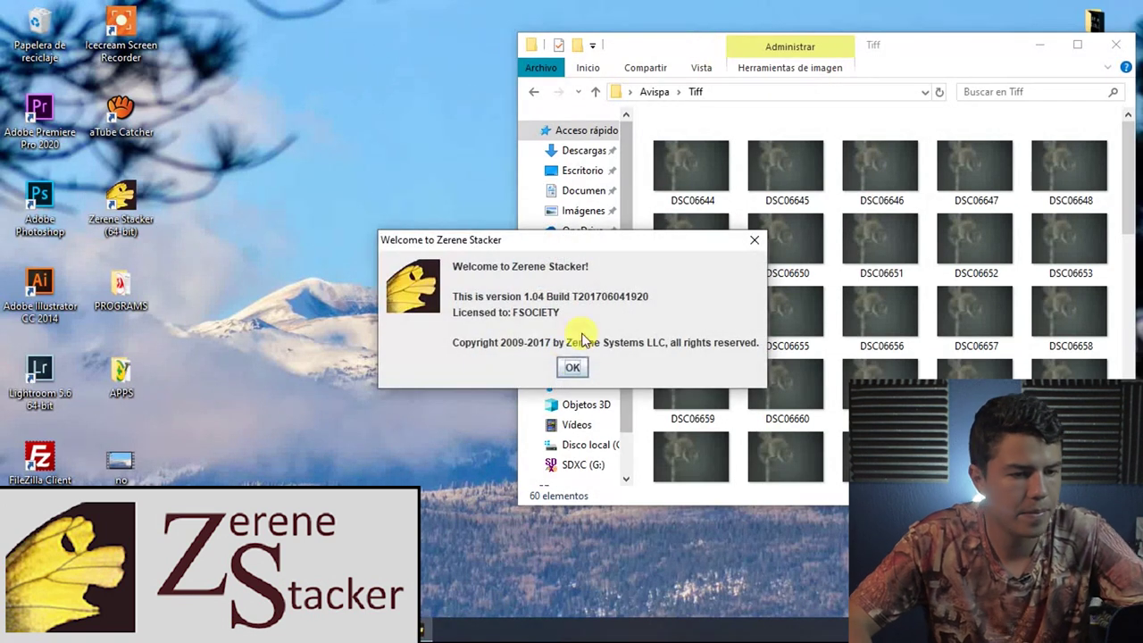
left_click(571, 365)
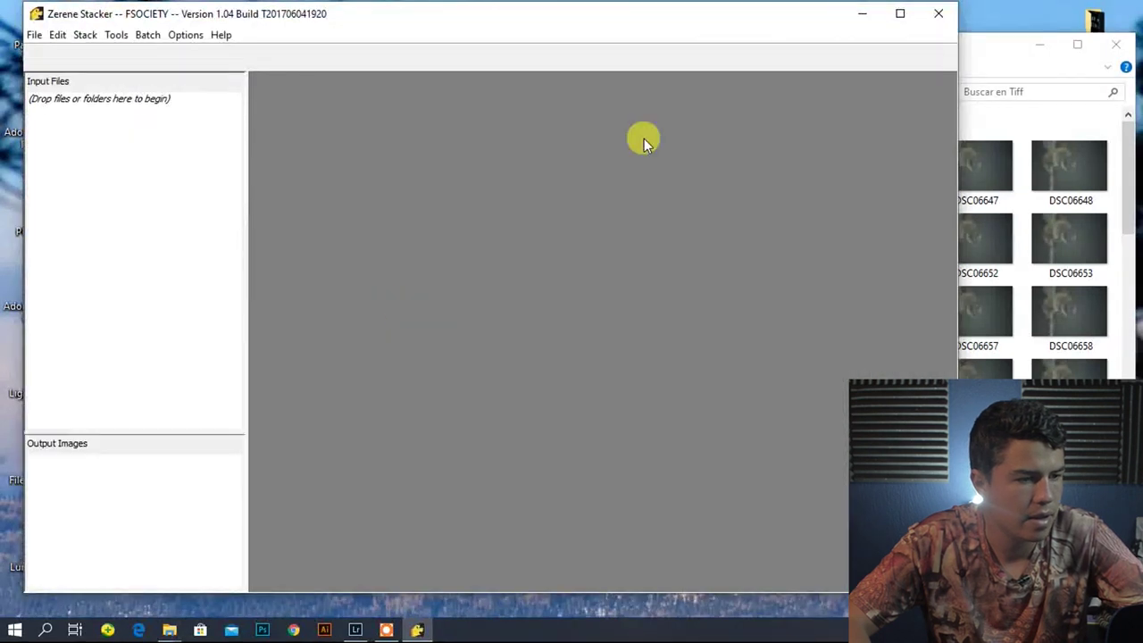
left_click_drag(663, 26, 620, 33)
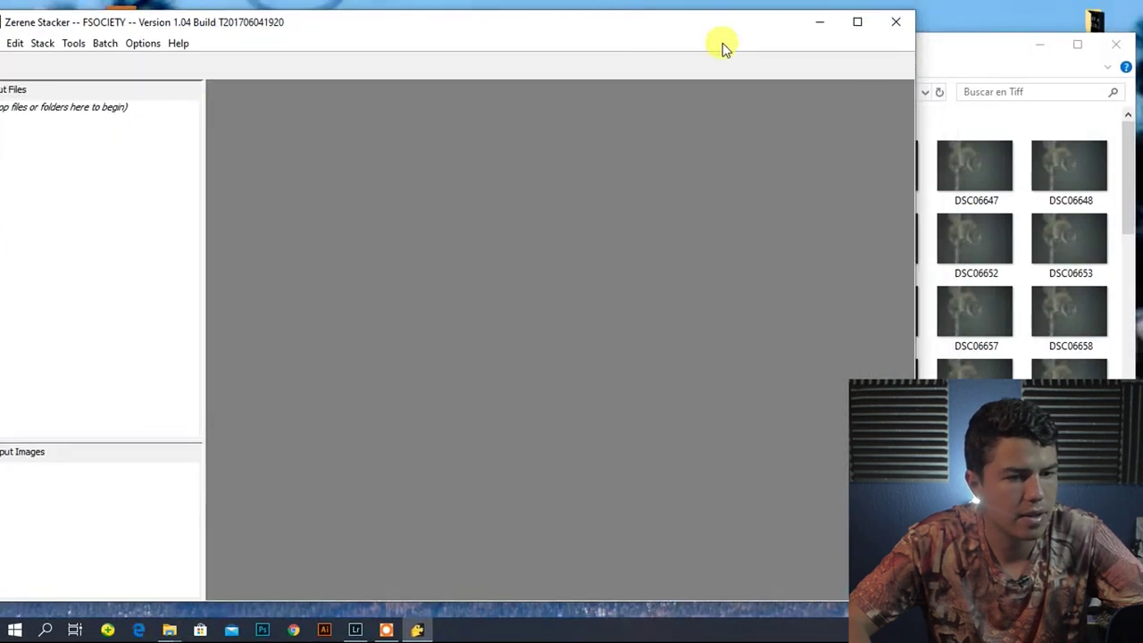
left_click(950, 55)
left_click_drag(924, 51, 913, 45)
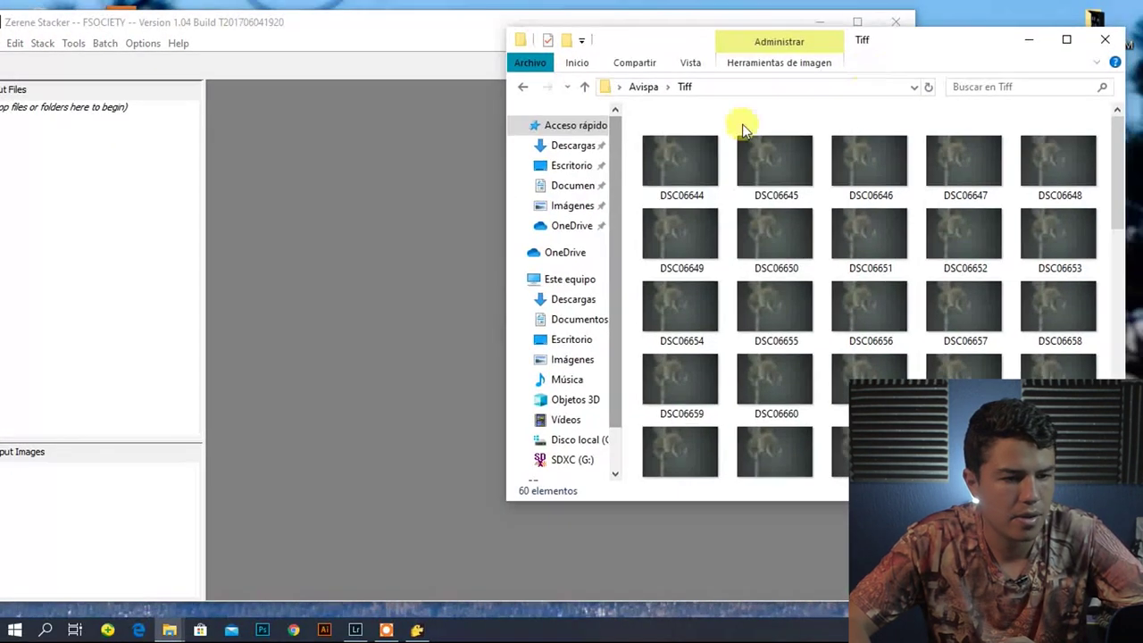
left_click(446, 337)
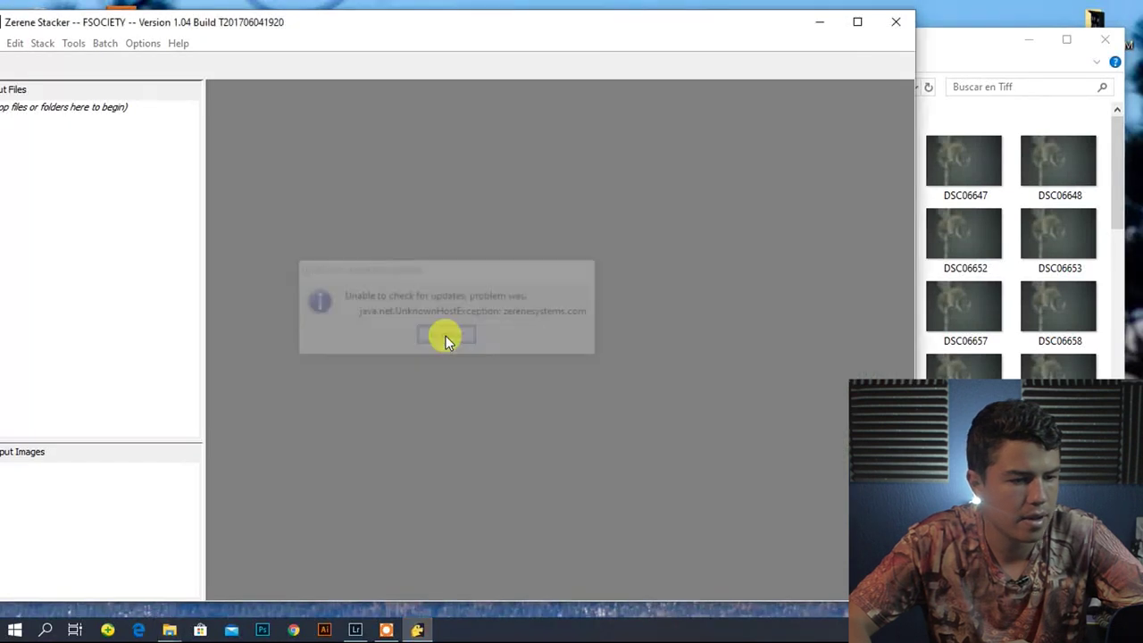
Select all the TIFF images in the Tiff folder and add them to Zerene Stacker's input files.
left_click(960, 70)
left_click_drag(629, 138, 1061, 509)
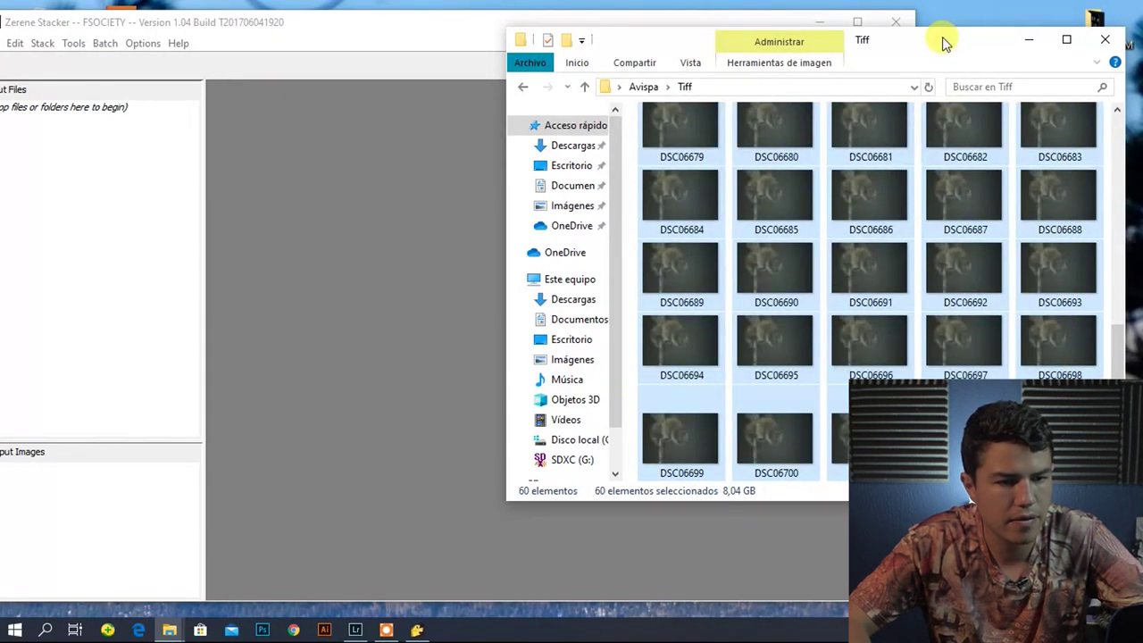
left_click_drag(945, 42, 944, 31)
left_click_drag(979, 206, 90, 205)
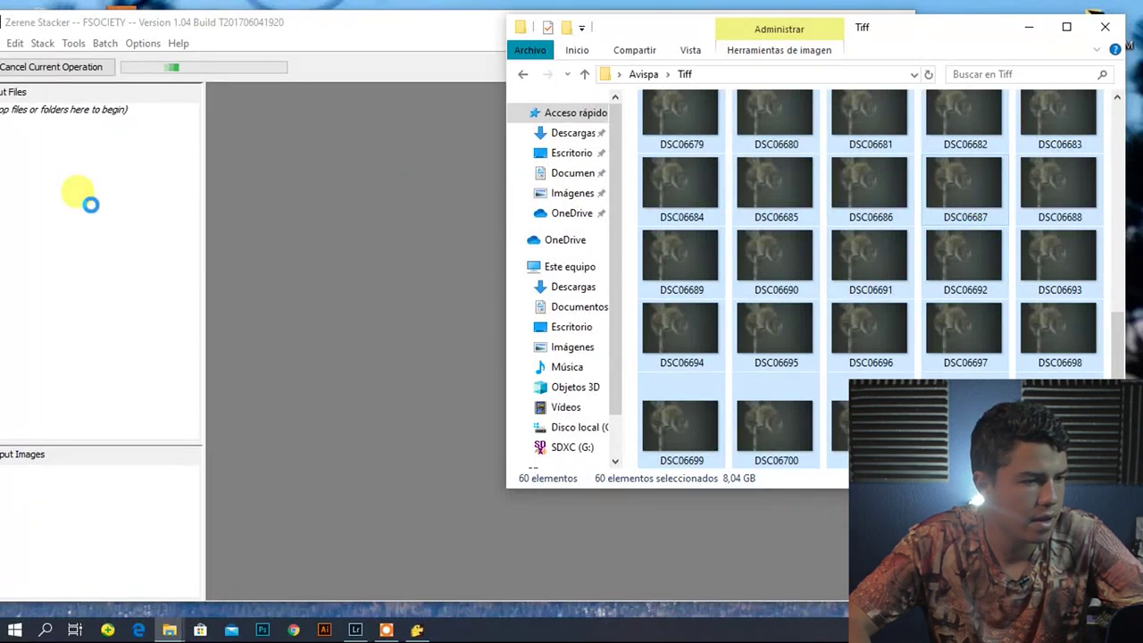
Minimize the Tiff folder window and maximize the Zerene Stacker window.
left_click(1031, 34)
left_click_drag(590, 28, 924, 30)
left_click(966, 20)
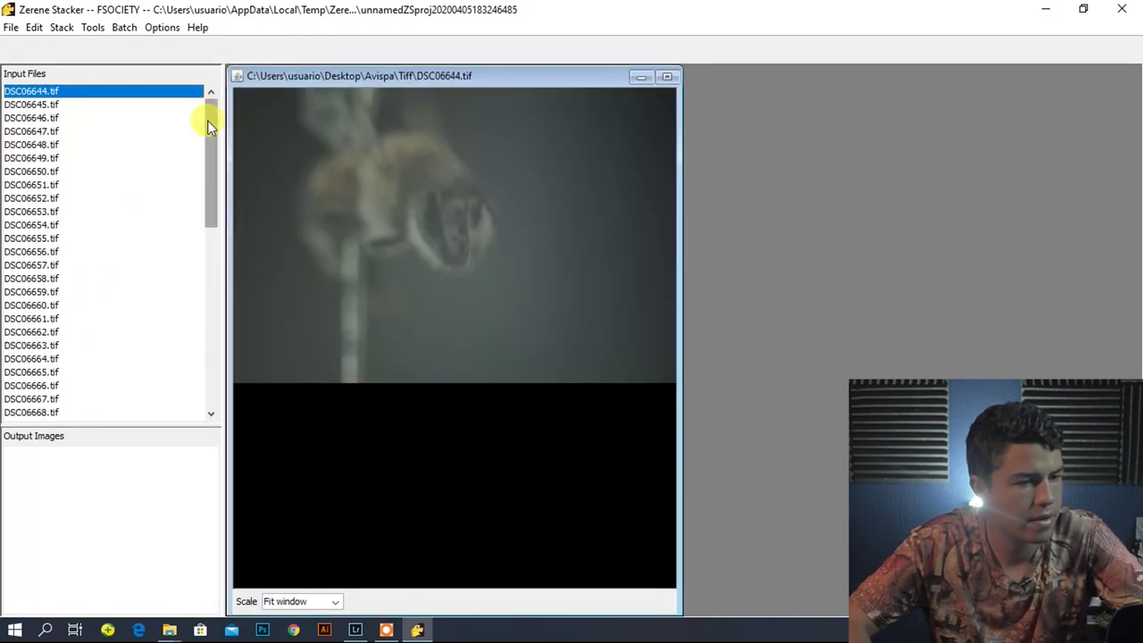
Look through the loaded input files, and align and stack them all with the PMax method.
scroll(217, 178, "down", 10)
scroll(221, 161, "up", 10)
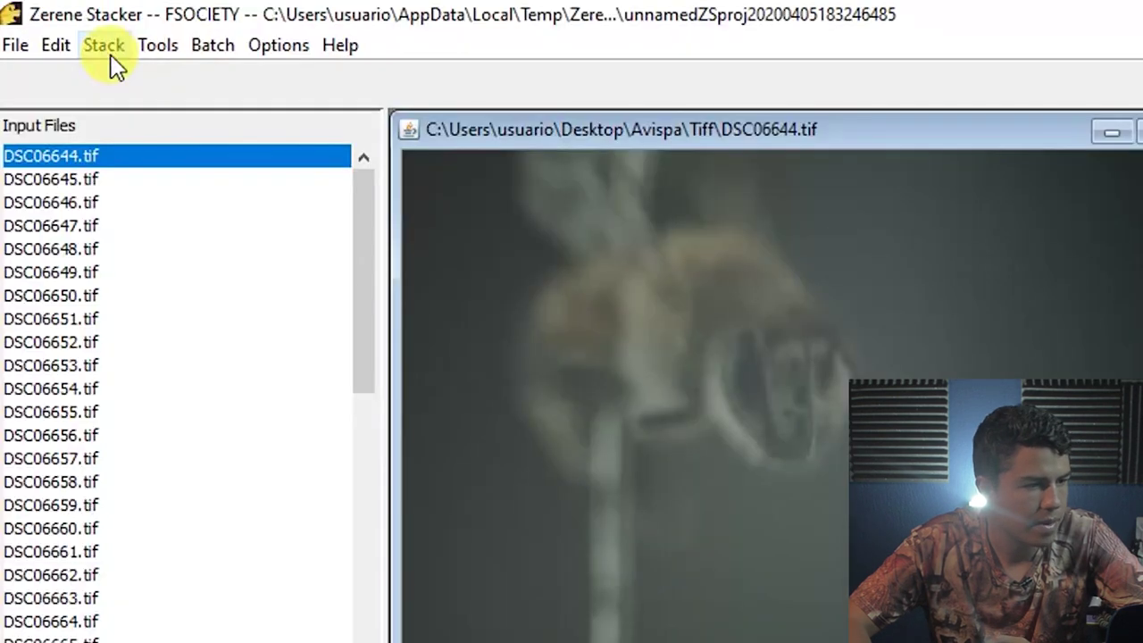
left_click(105, 47)
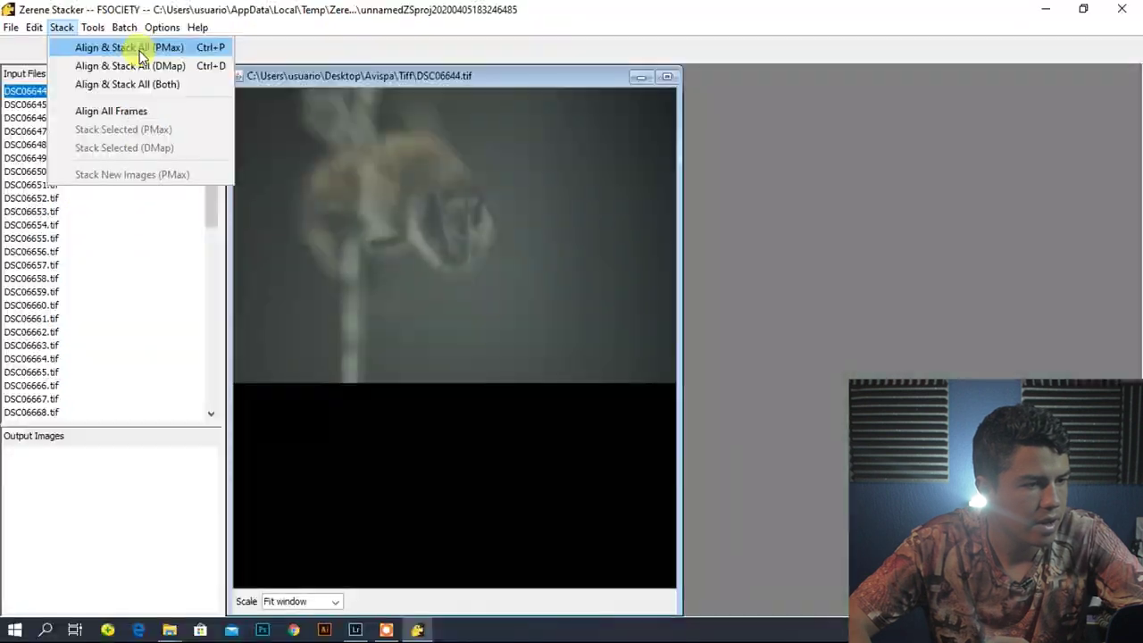
left_click(245, 82)
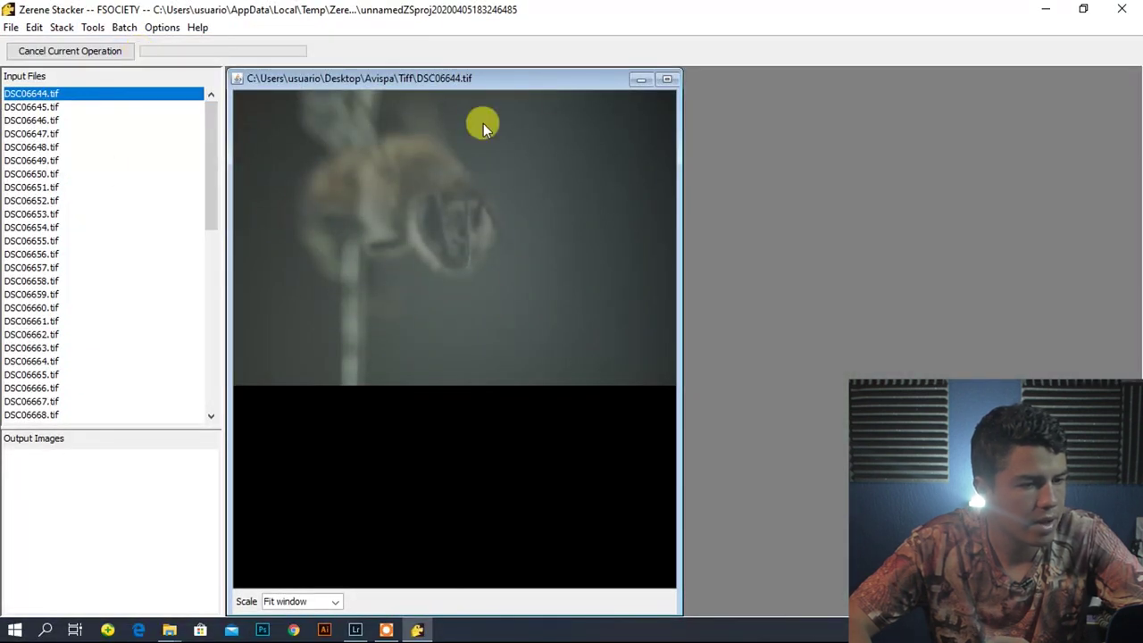
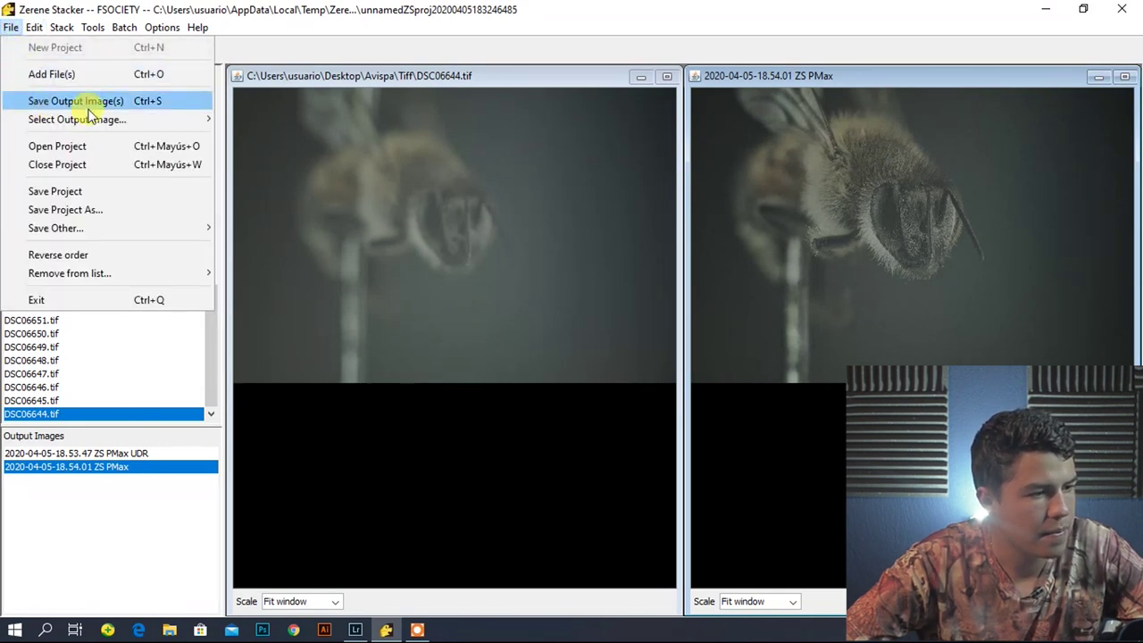
Save the PMax output image in the Tiff folder as an uncompressed 16-bit RGB TIFF under the suggested file name.
left_click(81, 102)
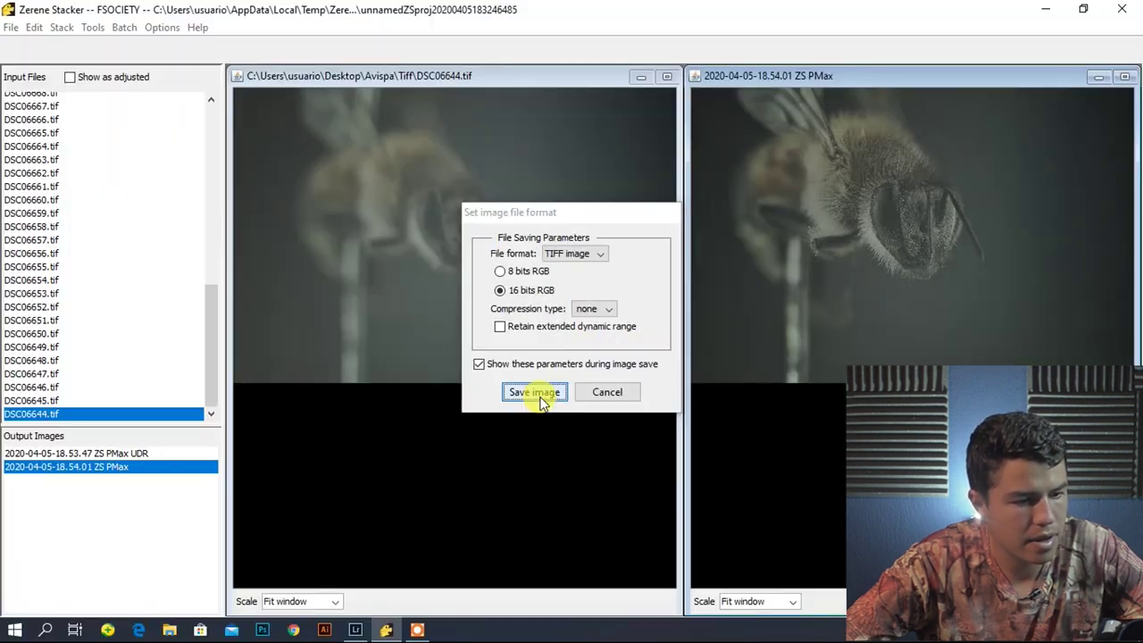
left_click(506, 476)
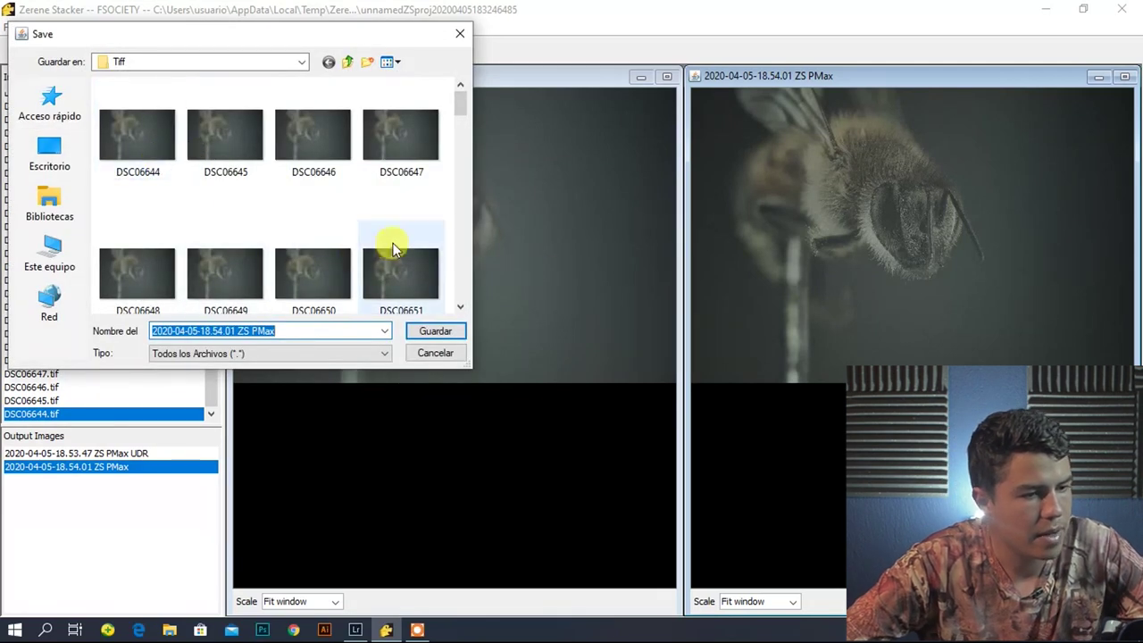
left_click(437, 333)
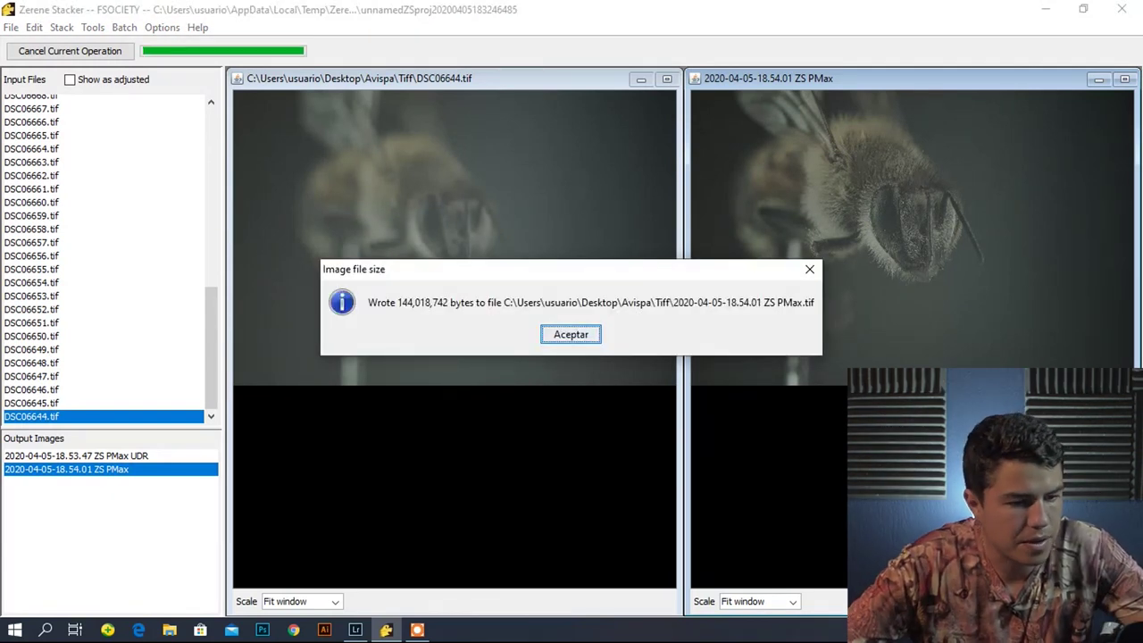
left_click(569, 335)
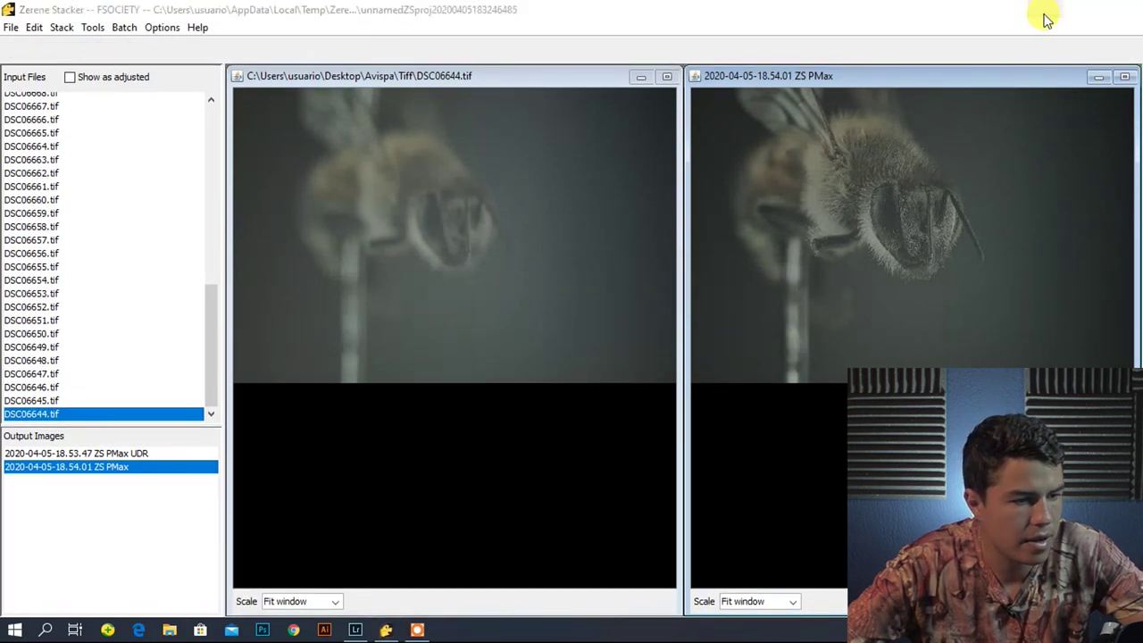
Switch to Lightroom and start a new photo import with the Desktop (Escritorio) as the source.
left_click(1045, 11)
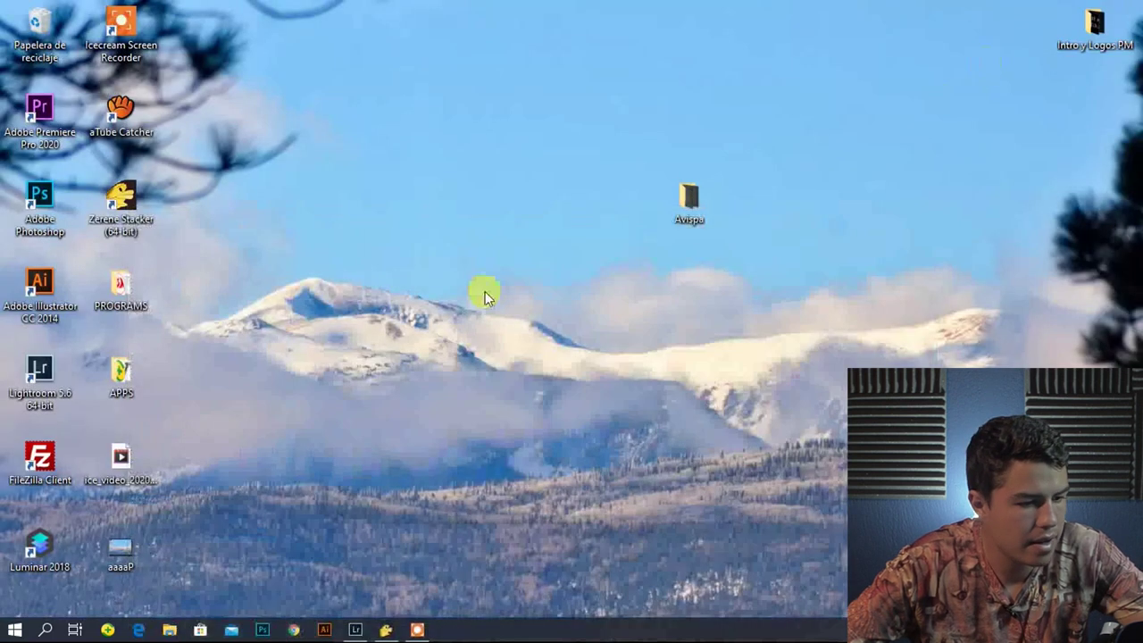
left_click(358, 627)
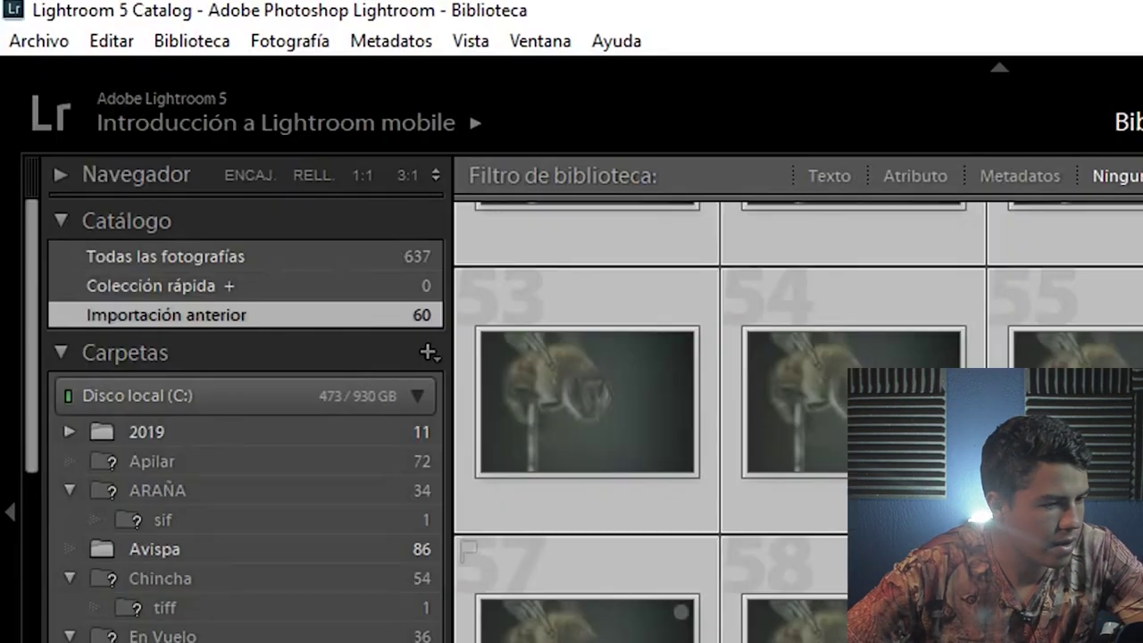
left_click(107, 168)
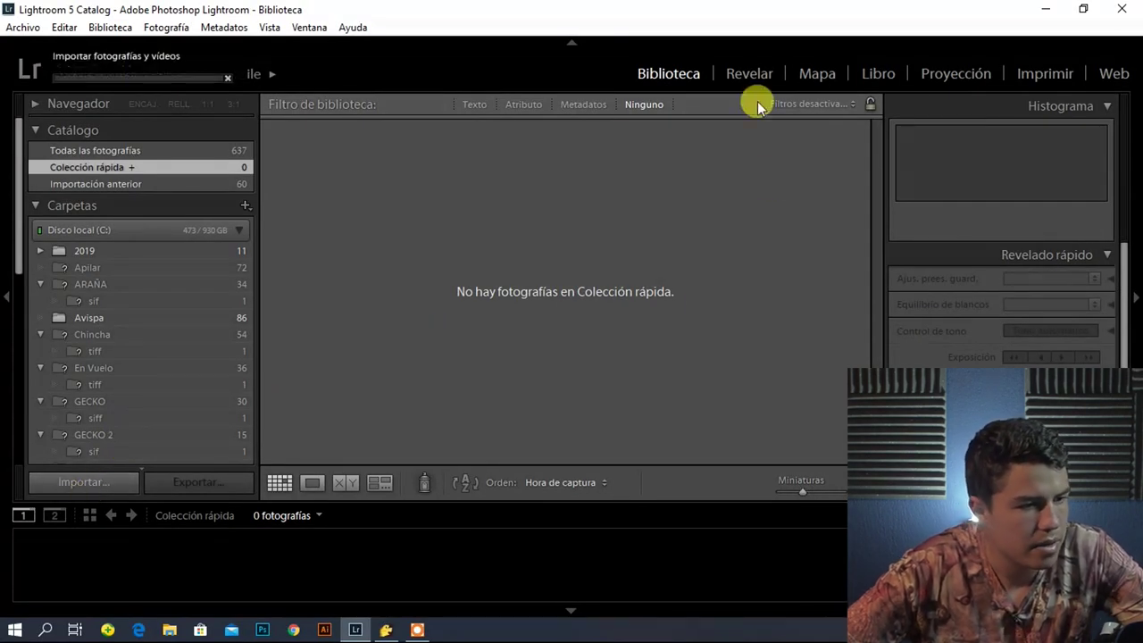
key("ctrl+shift+i")
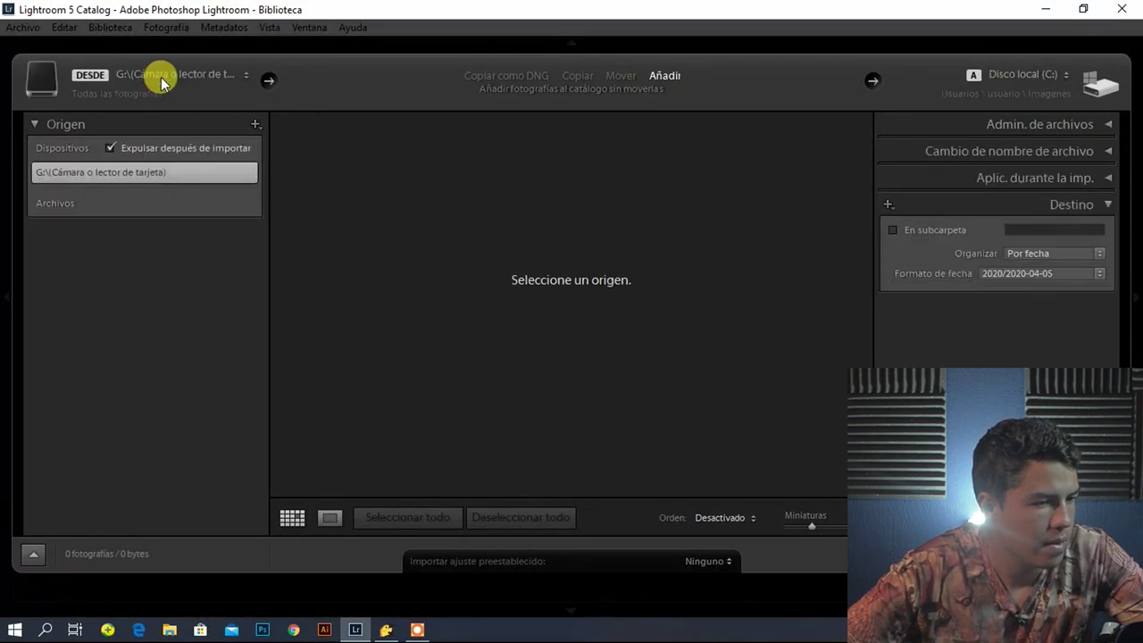
left_click(161, 77)
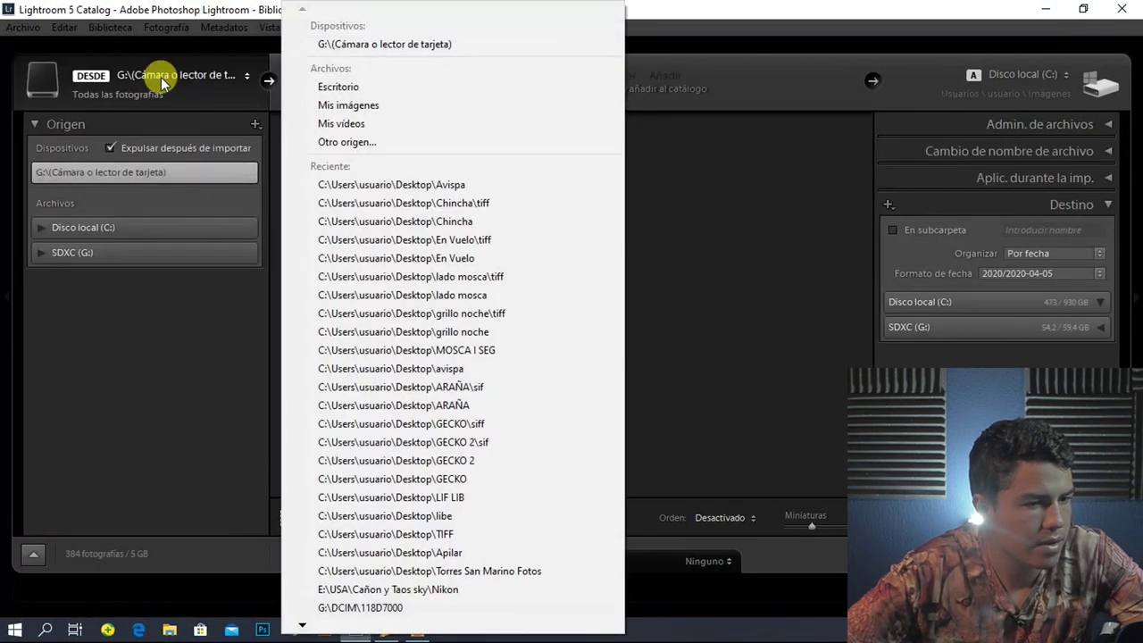
left_click(343, 86)
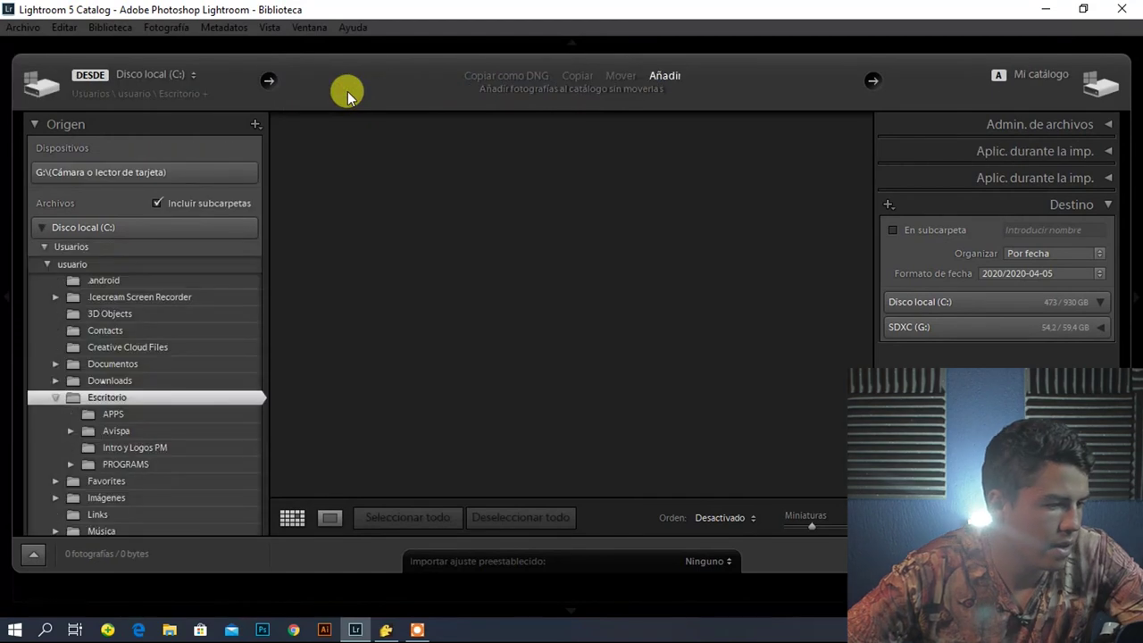
Choose the Tiff subfolder inside the Avispa folder as the import source.
left_click(94, 431)
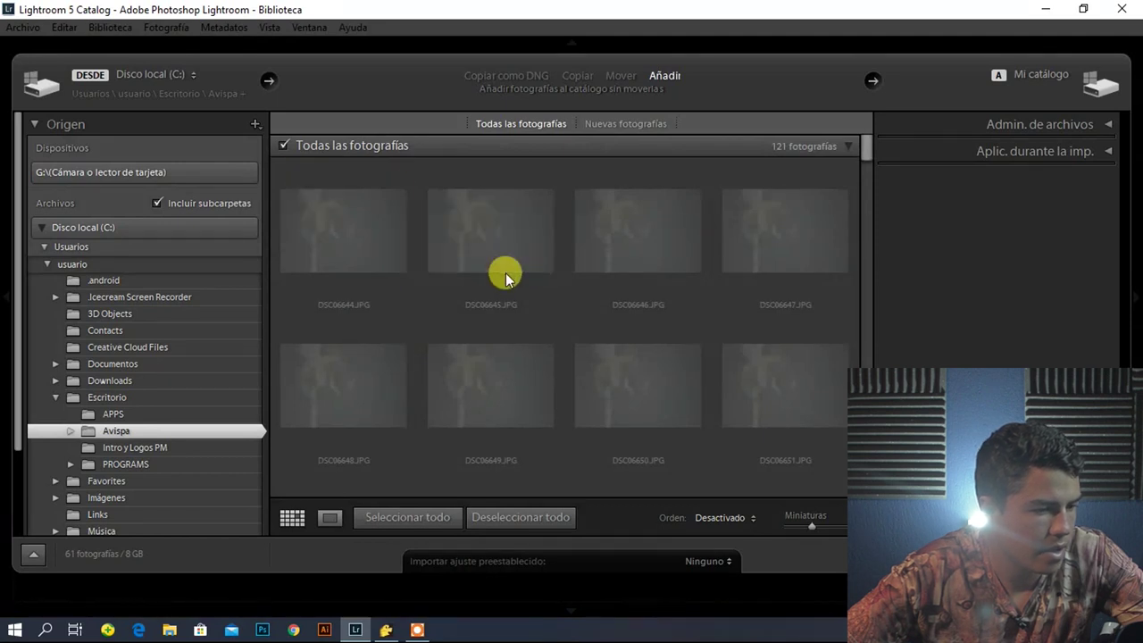
scroll(506, 272, "down", 5)
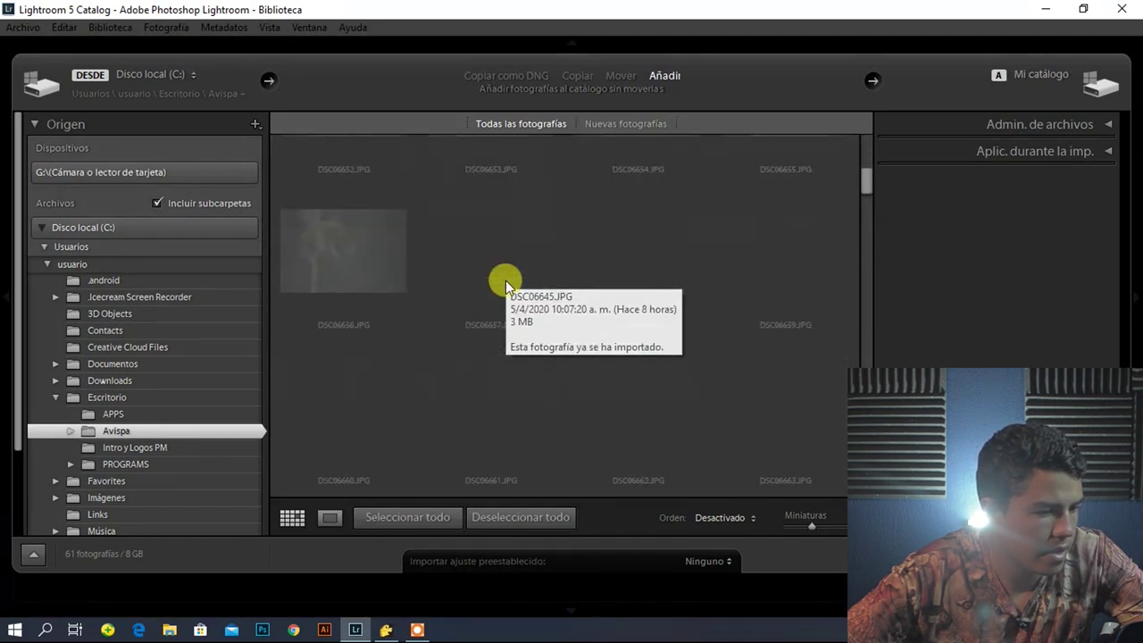
left_click(71, 431)
left_click(107, 450)
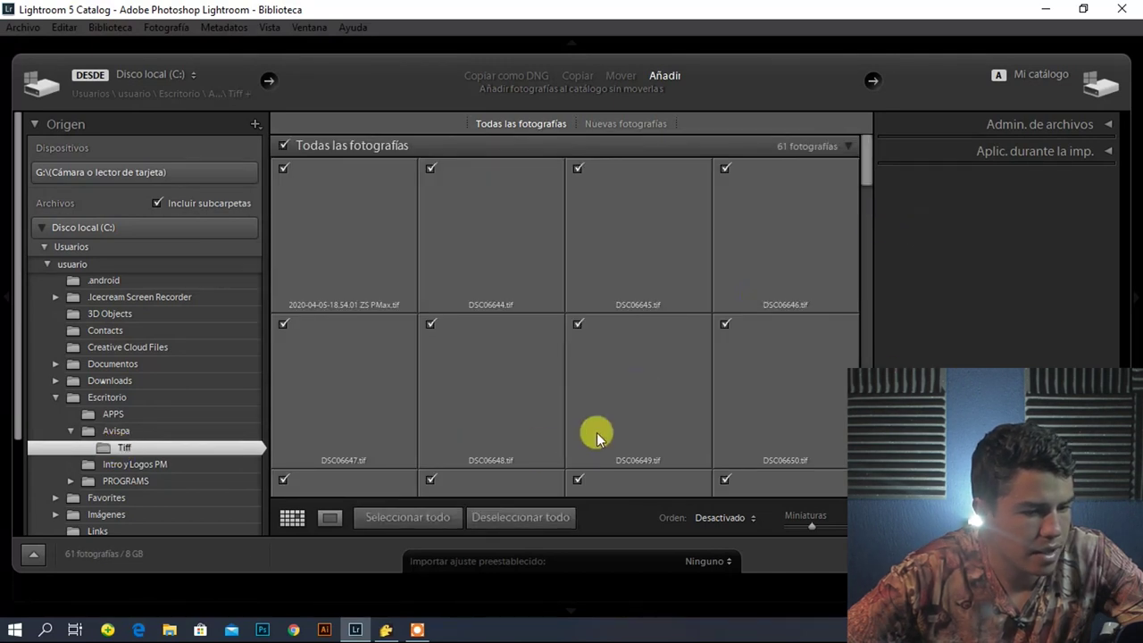
Deselect all photos, include only 2020-04-05-18.54.01 ZS PMax.tif, and import it.
left_click(525, 520)
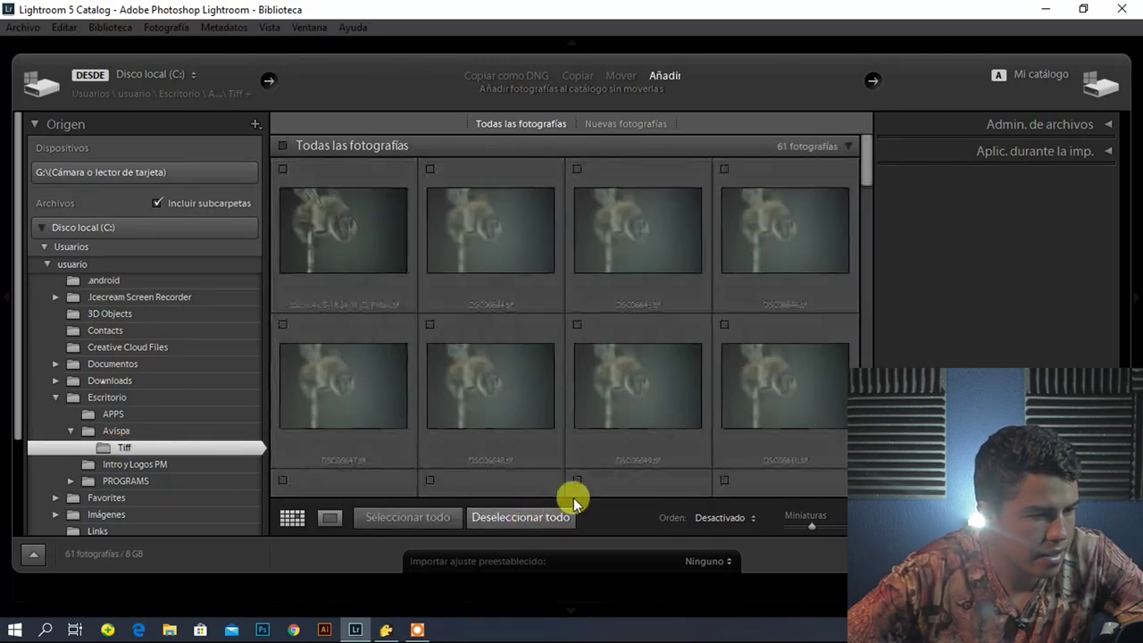
left_click(283, 170)
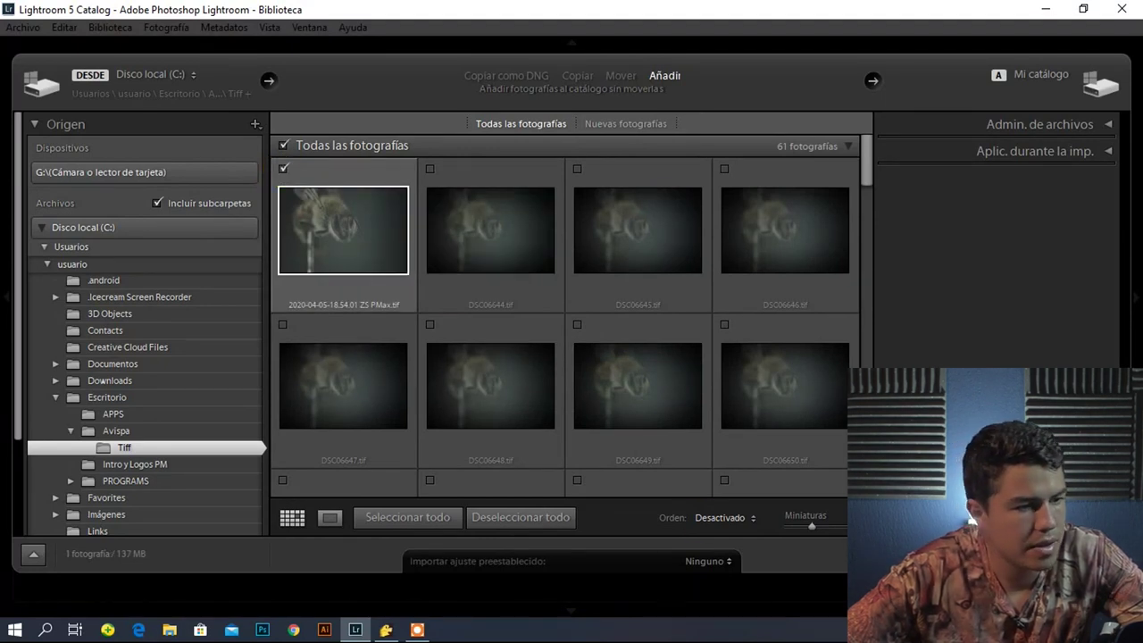
key("Return")
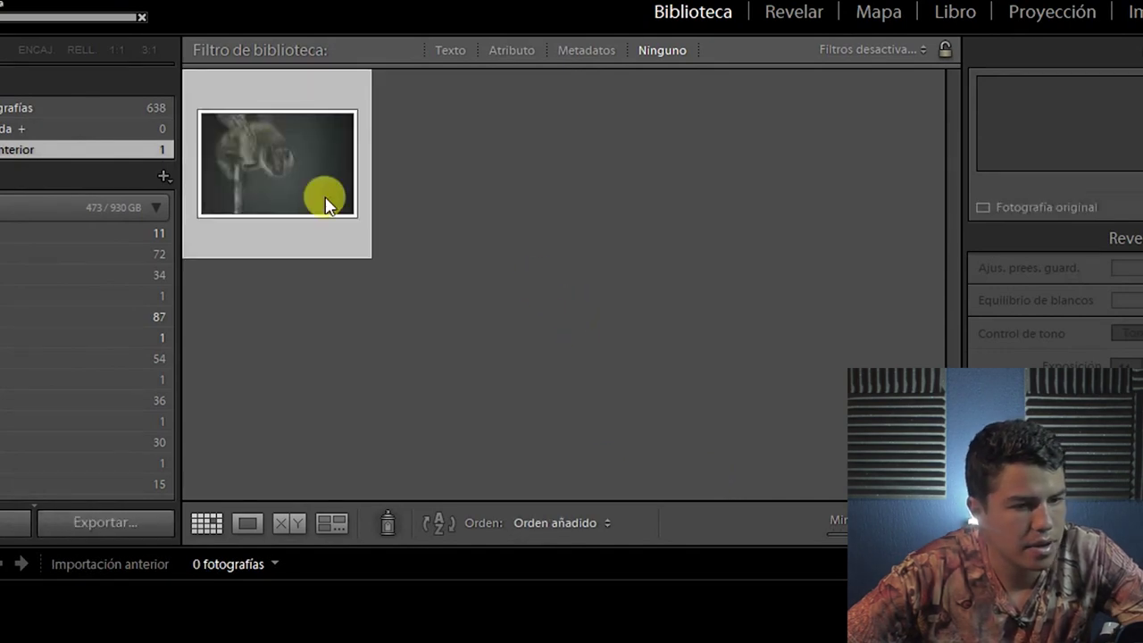
Open the imported PMax image in the Develop (Revelar) module.
left_click(324, 198)
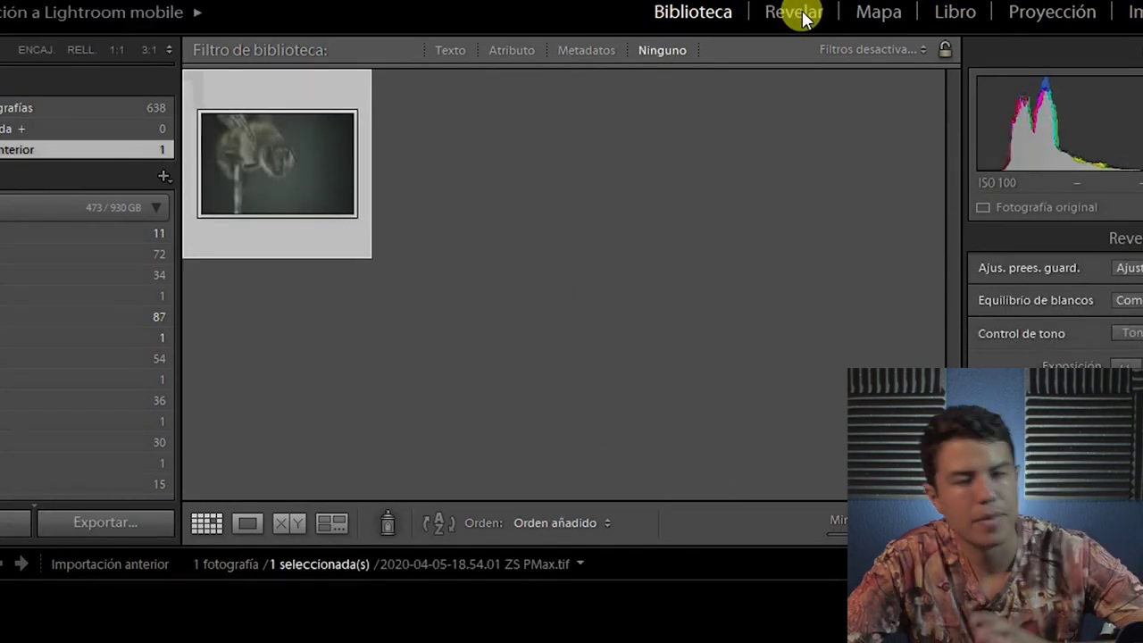
left_click(799, 14)
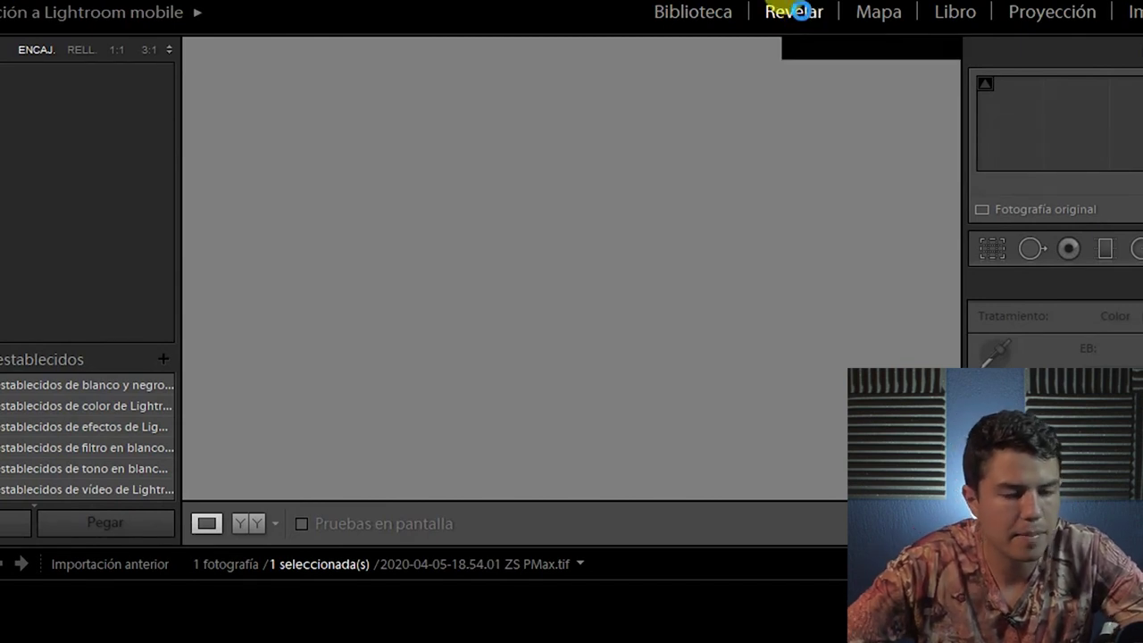
left_click(800, 12)
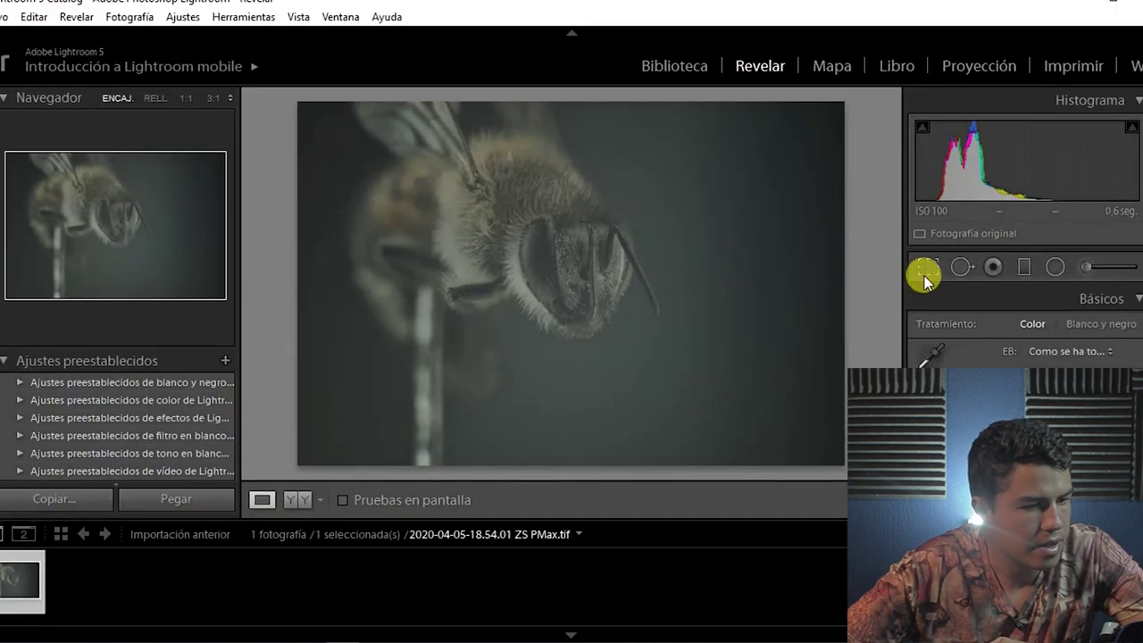
Crop the image to a vertical frame around the bee's head and apply the crop.
left_click(992, 248)
left_click_drag(291, 270, 368, 288)
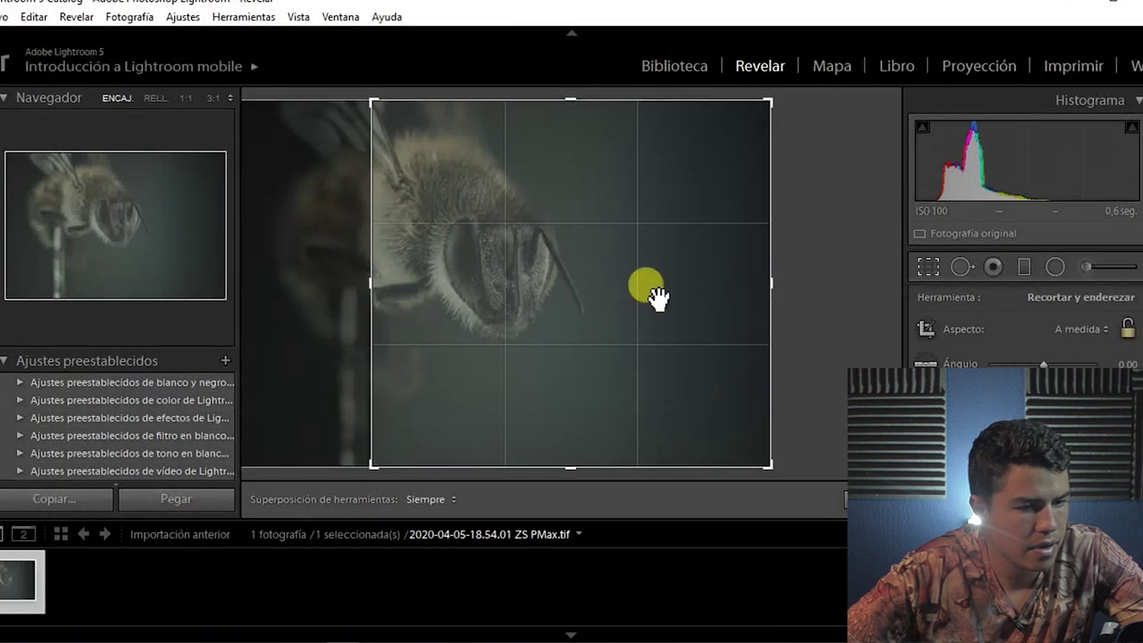
left_click_drag(757, 283, 678, 288)
left_click_drag(579, 459, 581, 438)
left_click_drag(683, 280, 680, 282)
left_click(857, 499)
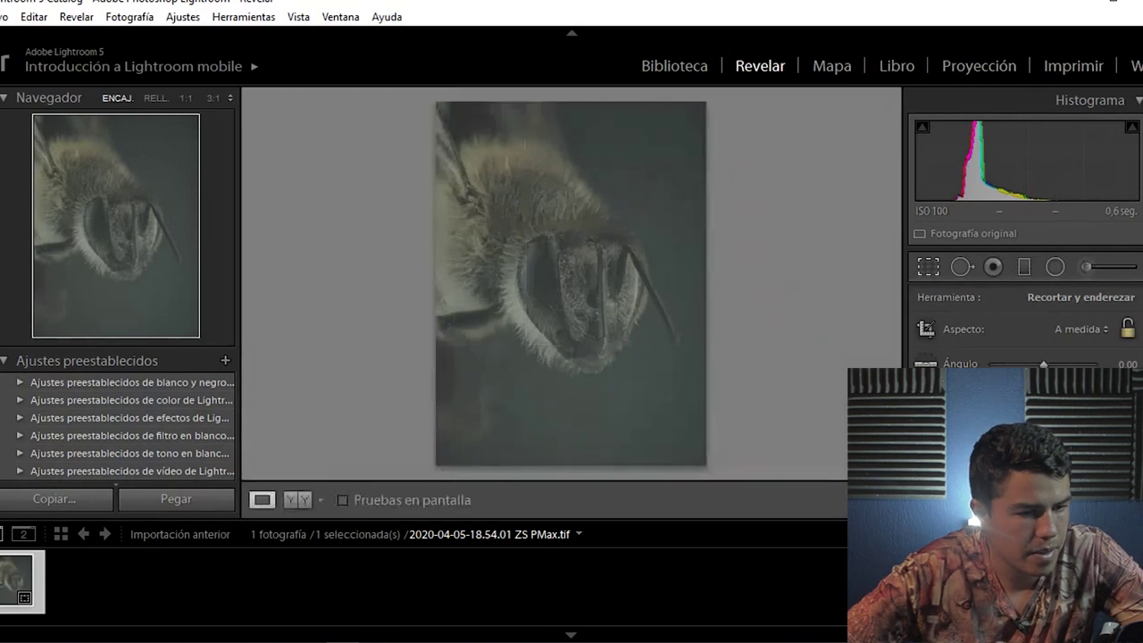
Set the image's contrast (Contraste) to +71 and its blacks (Negros) to -38.
left_click(585, 293)
left_click_drag(591, 213, 597, 352)
left_click(662, 197)
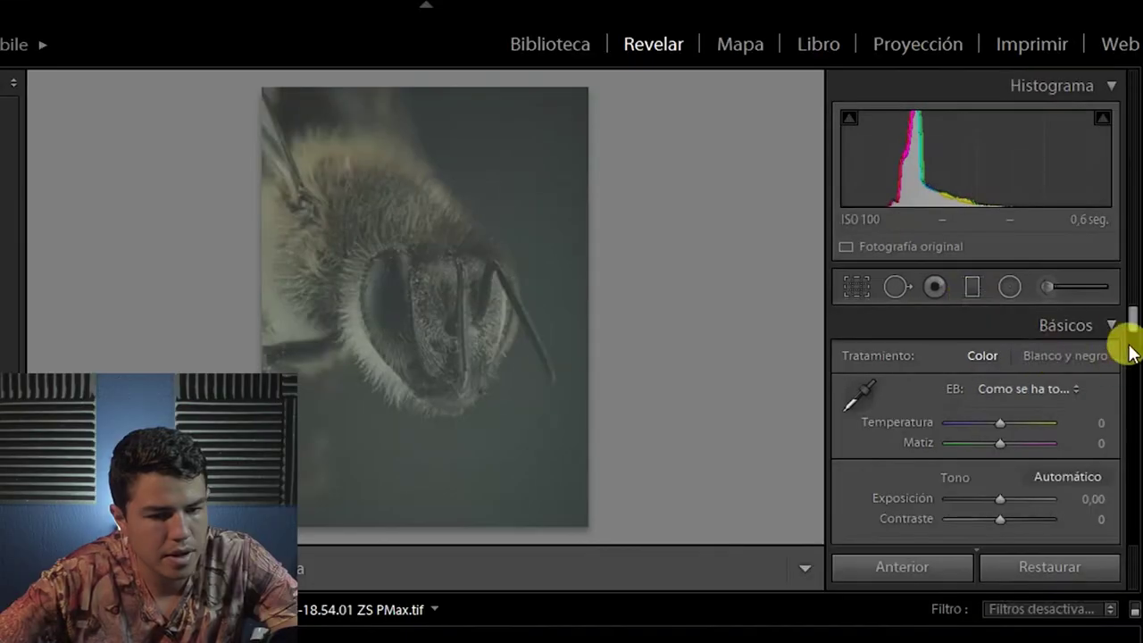
scroll(1142, 311, "down", 4)
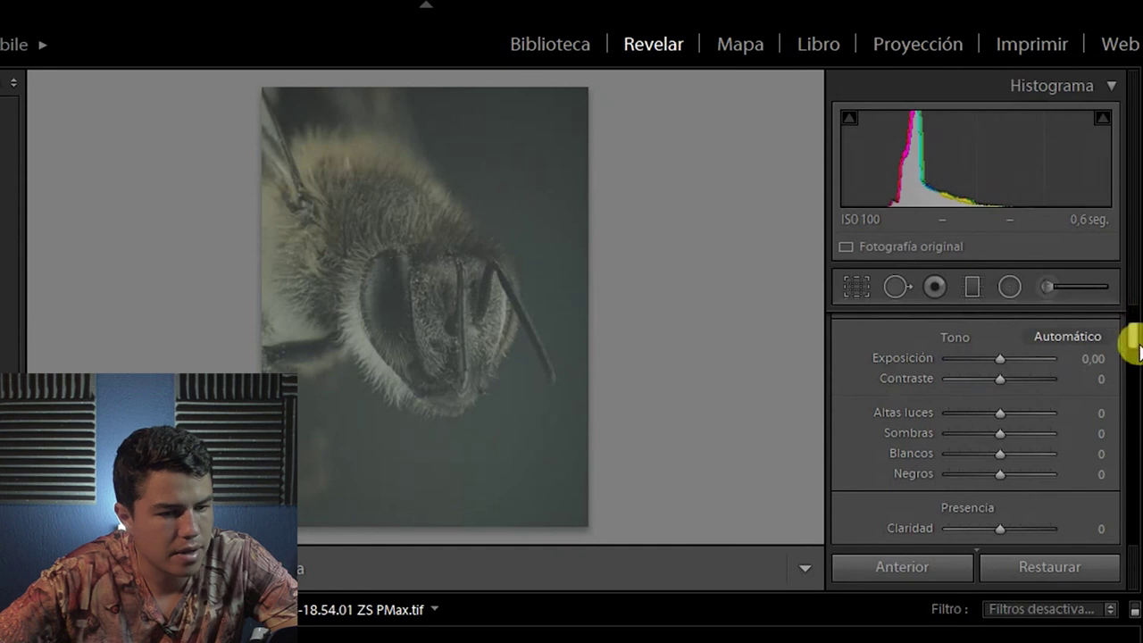
left_click_drag(997, 376, 1034, 377)
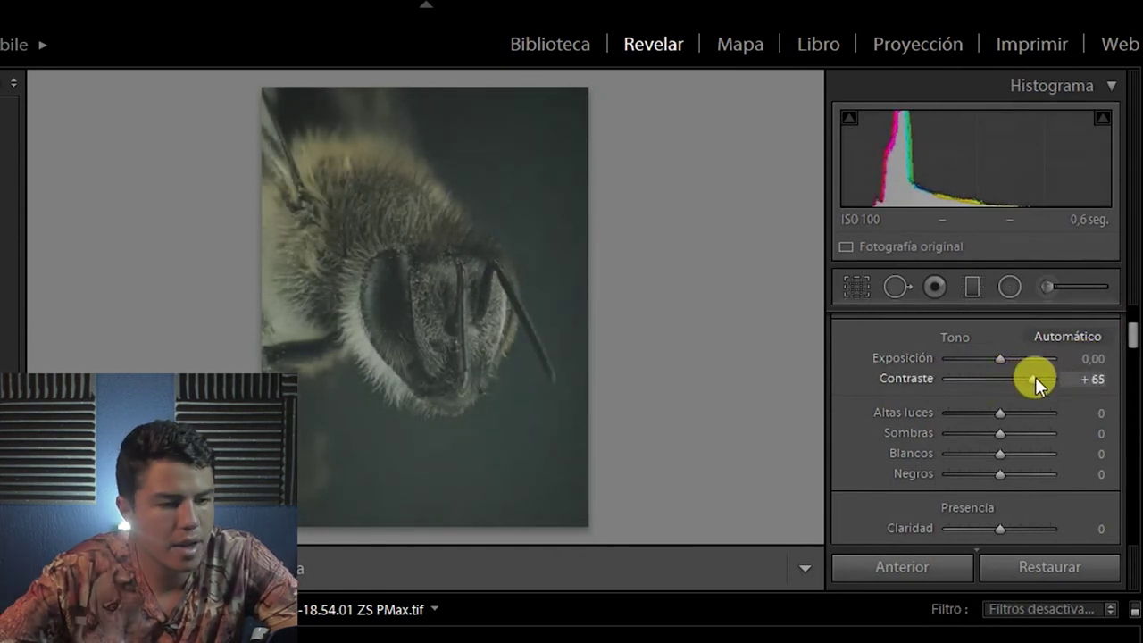
left_click_drag(1035, 376, 1038, 378)
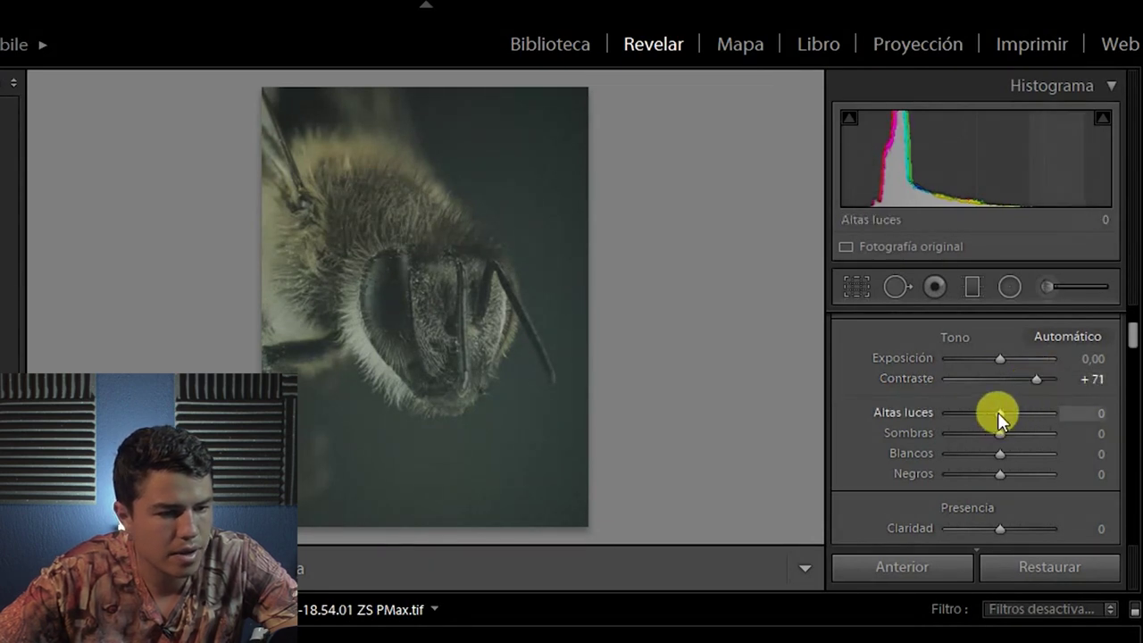
left_click_drag(997, 412, 981, 470)
Set the clarity (Claridad) to +19 and the saturation (Saturación) to +46.
scroll(1135, 348, "down", 4)
scroll(1132, 350, "down", 1)
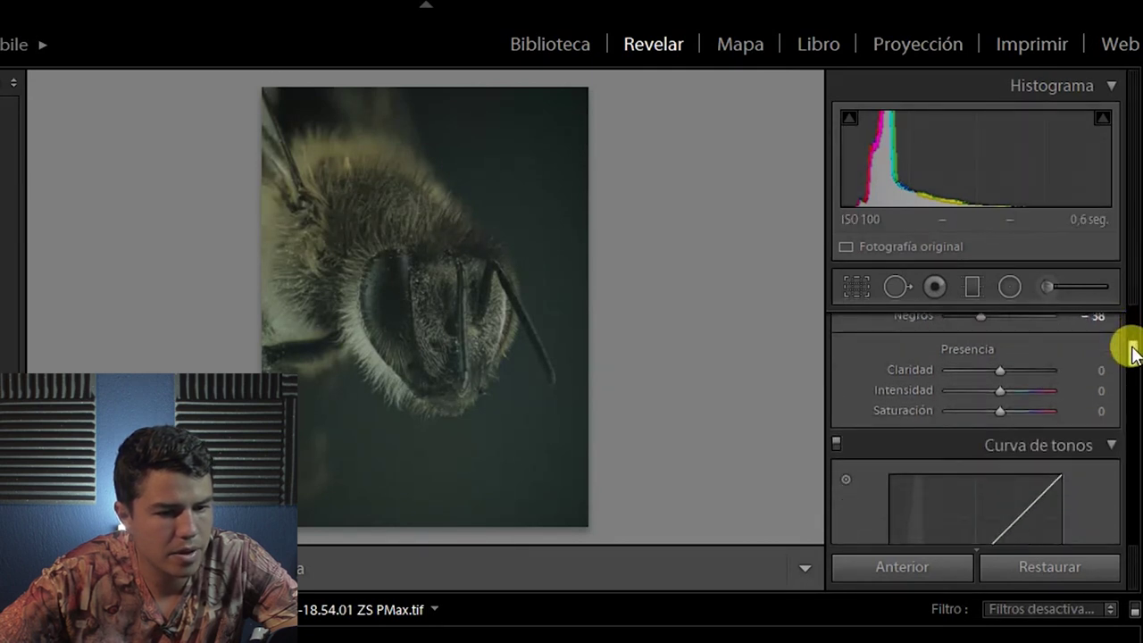
left_click_drag(1001, 371, 1011, 370)
scroll(1132, 362, "down", 1)
scroll(1132, 362, "down", 1)
left_click_drag(999, 355, 1024, 357)
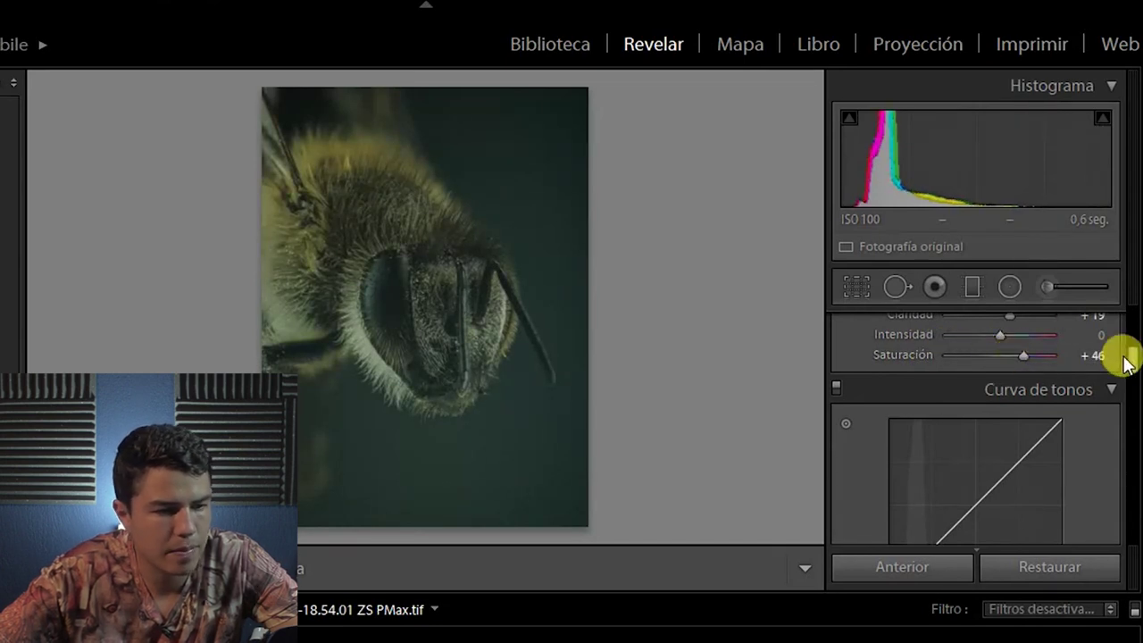
Add a dark post-crop vignette with an amount (Cantidad) of -23.
left_click_drag(1134, 362, 1135, 368)
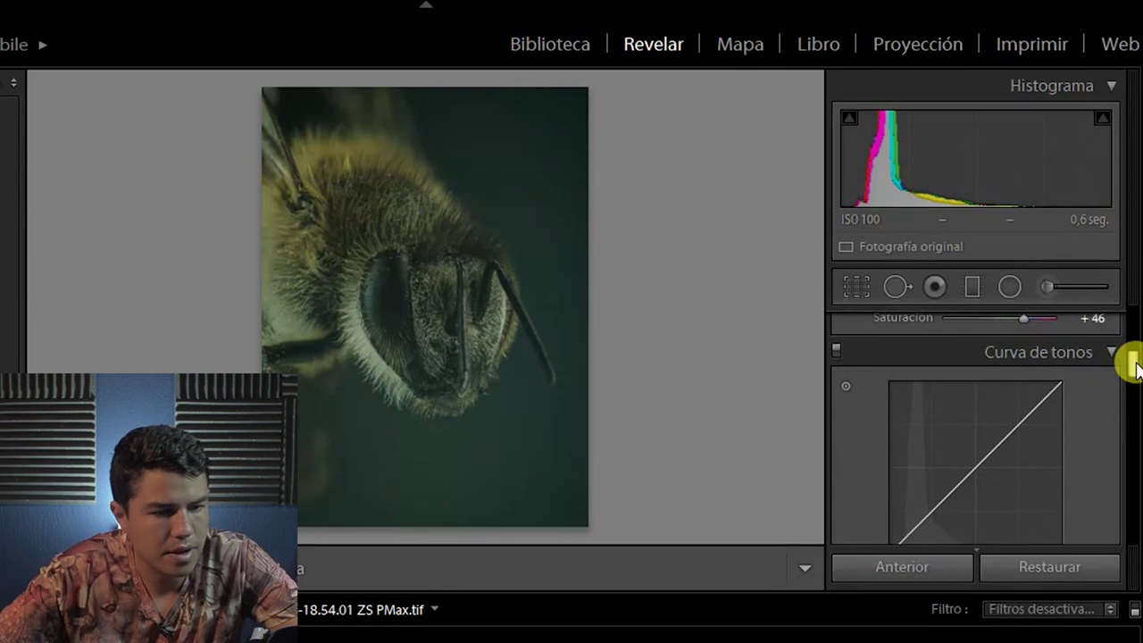
left_click_drag(1134, 368, 1132, 486)
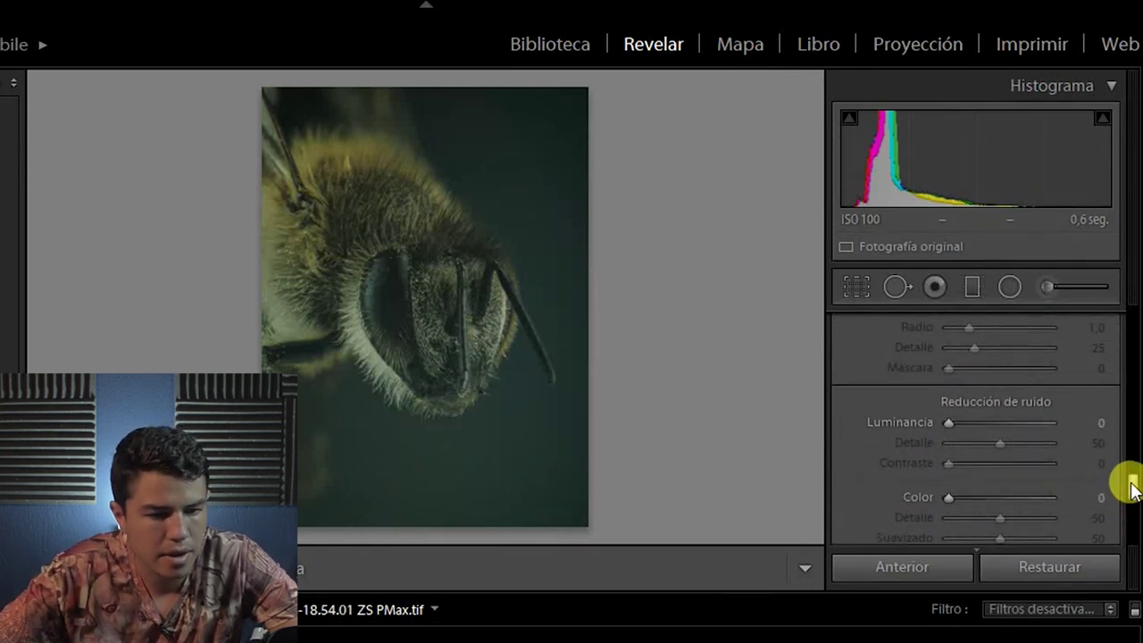
left_click_drag(1131, 490, 1134, 516)
left_click_drag(990, 441, 988, 441)
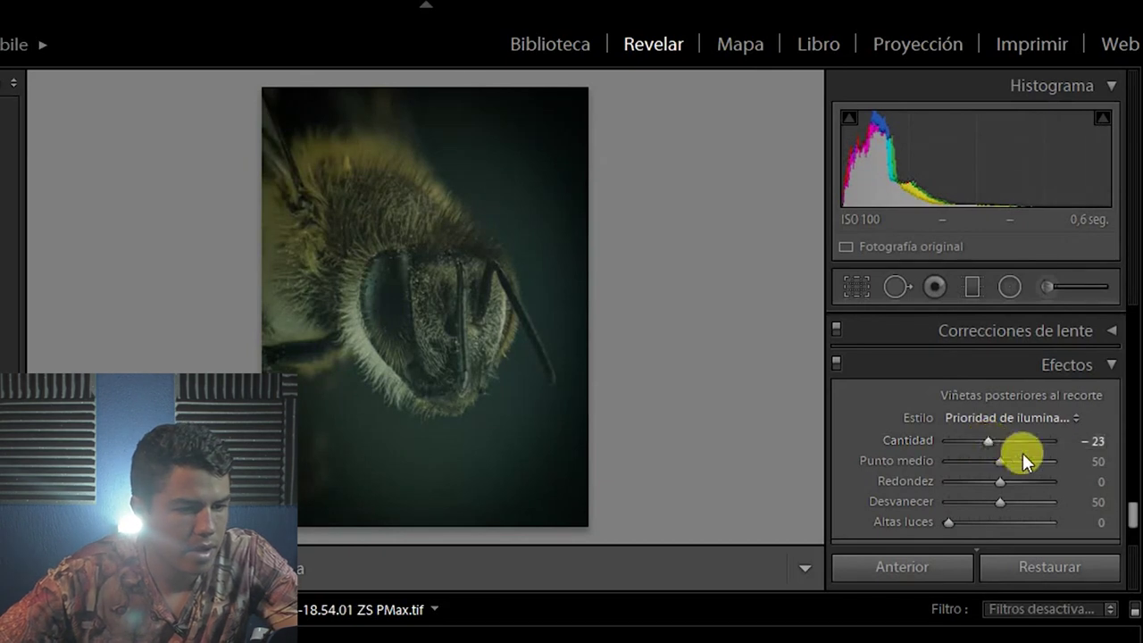
Examine the edited bee's head at 1:4 and its dark eye at 1:1 for detail and blemishes.
left_click(451, 380)
key("ctrl+minus")
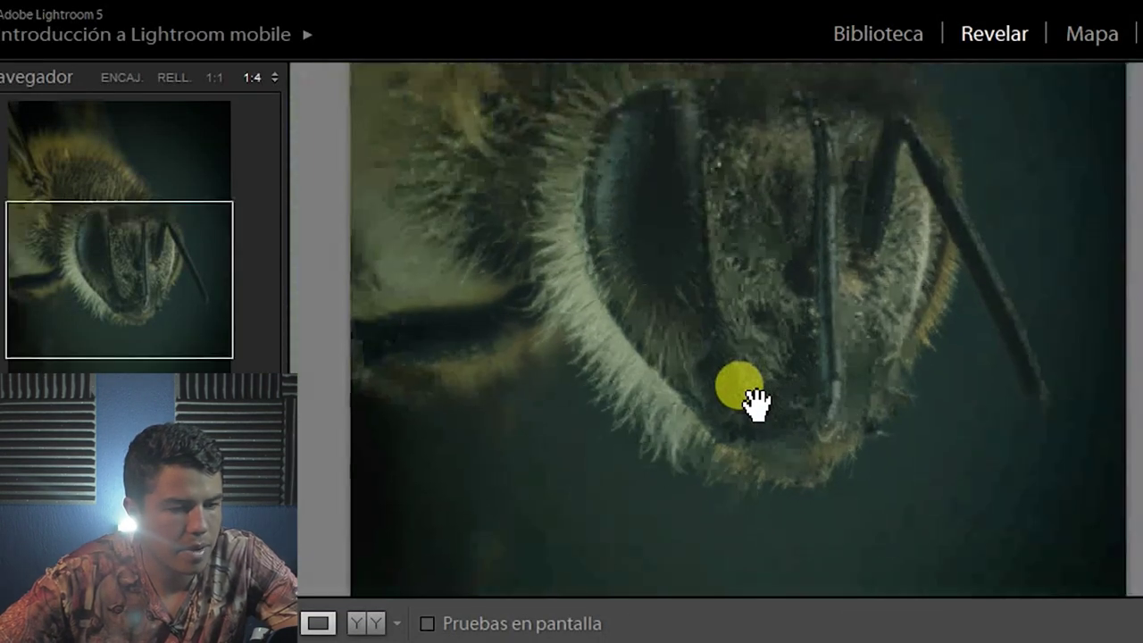
left_click_drag(775, 350, 798, 426)
mouse_move(818, 222)
left_mouse_down()
mouse_move(832, 419)
mouse_move(824, 209)
left_mouse_up()
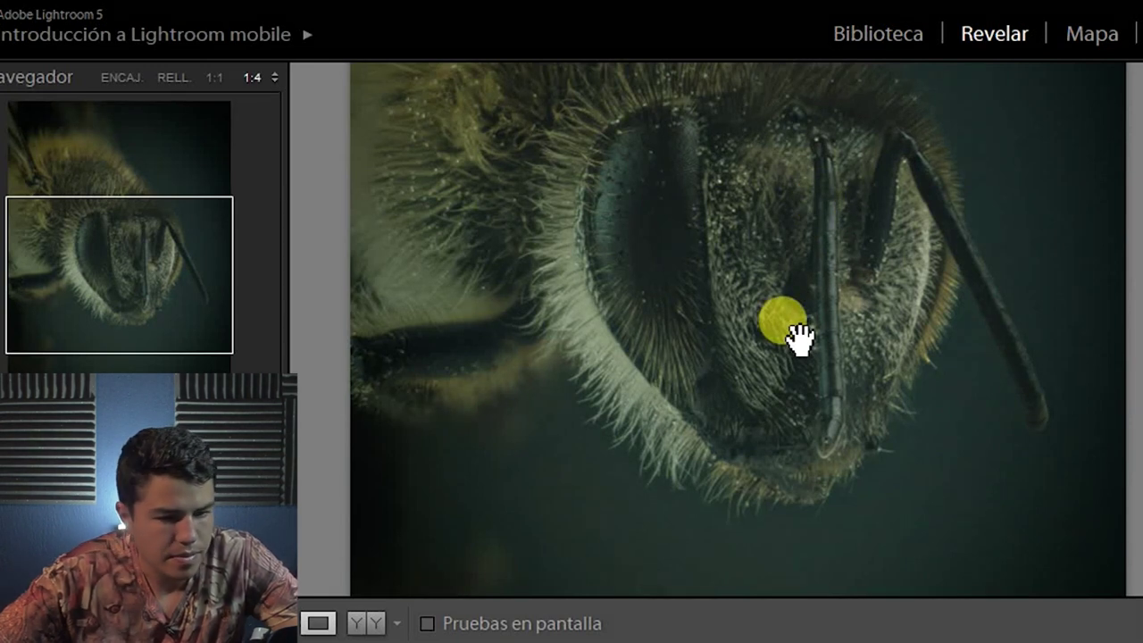
left_click_drag(730, 275, 729, 298)
left_click(729, 298)
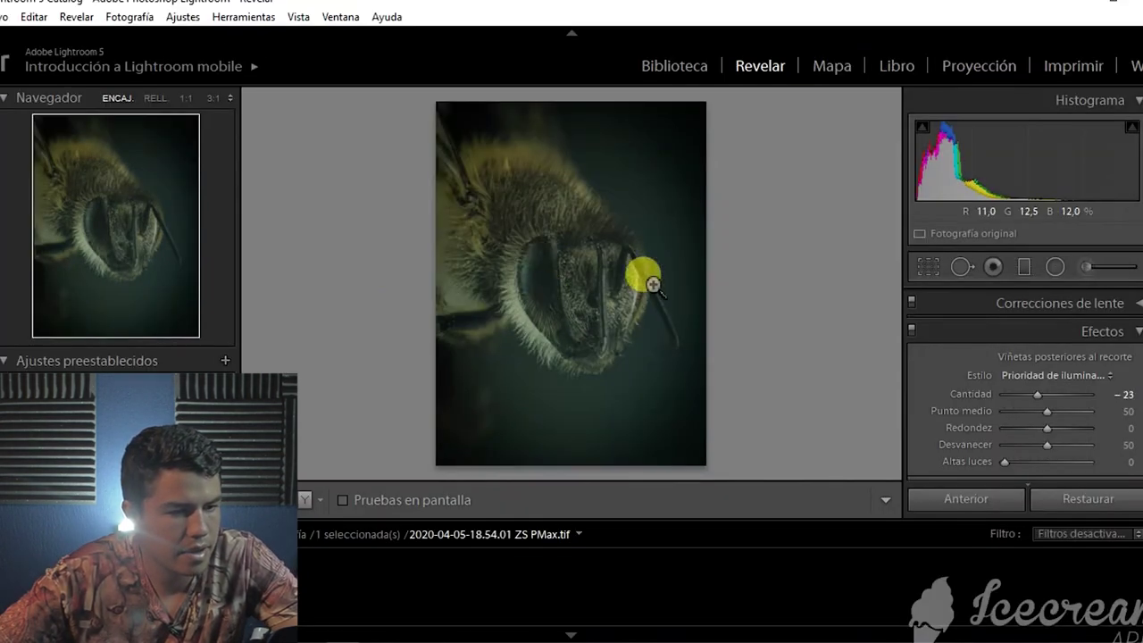
left_click(672, 297)
mouse_move(575, 278)
left_mouse_down()
mouse_move(607, 299)
mouse_move(816, 222)
mouse_move(638, 327)
mouse_move(727, 255)
mouse_move(592, 316)
mouse_move(704, 184)
mouse_move(518, 245)
mouse_move(565, 301)
mouse_move(576, 280)
left_mouse_up()
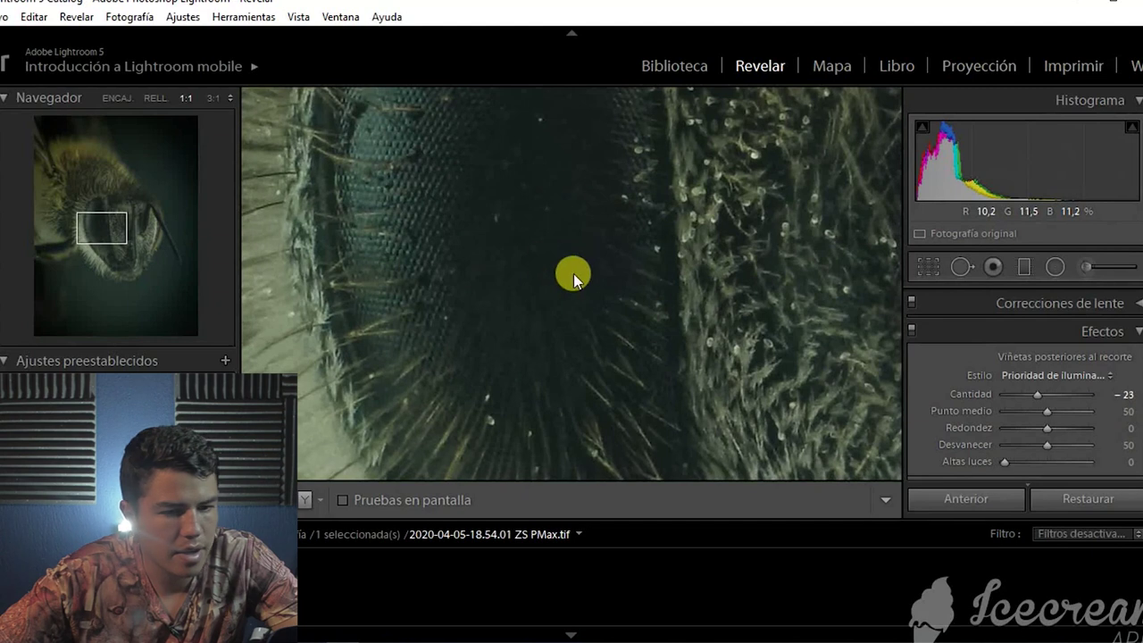
Remove a small light speck on the bee's dark eye using Spot Removal in heal (Corregir) mode, brush size 18.
left_click(960, 267)
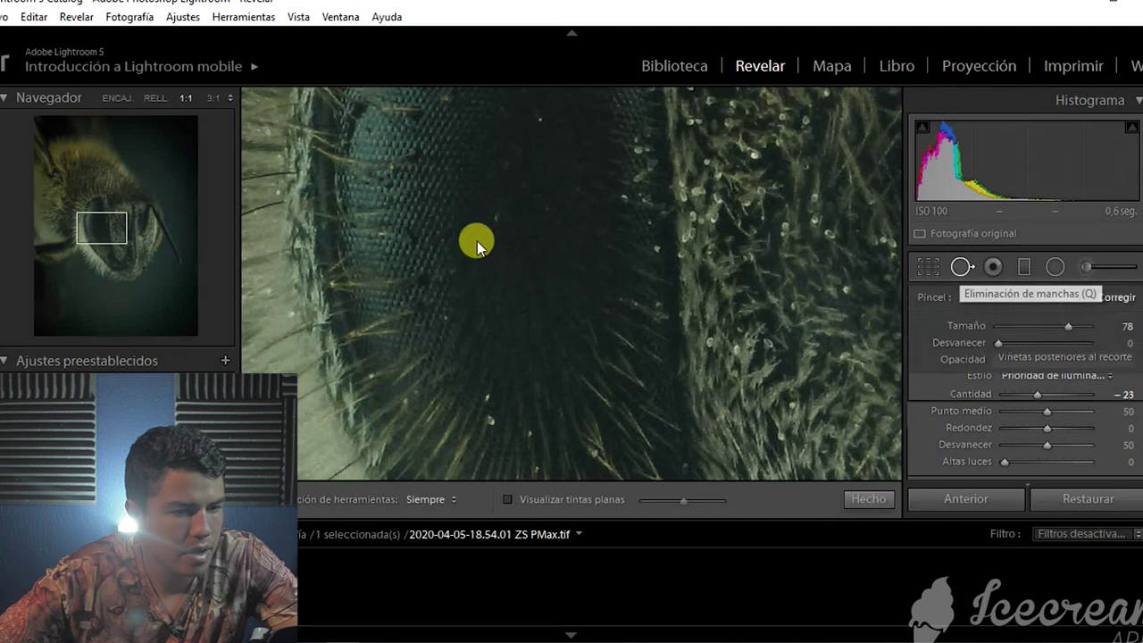
scroll(488, 226, "down", 1)
scroll(489, 225, "down", 2)
scroll(490, 231, "down", 2)
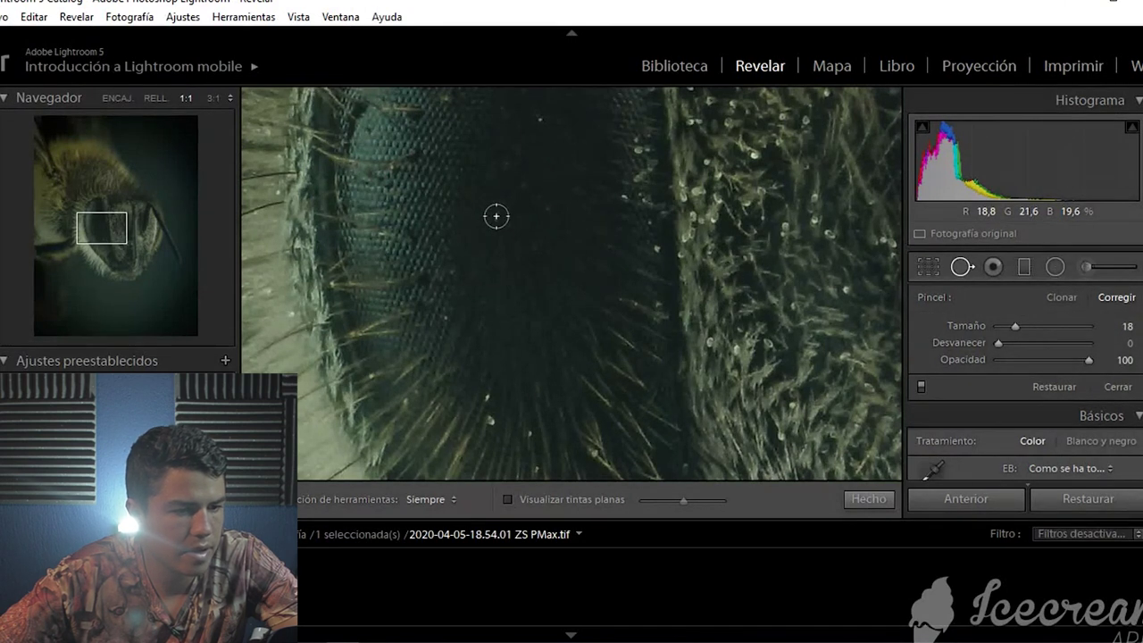
left_click(495, 215)
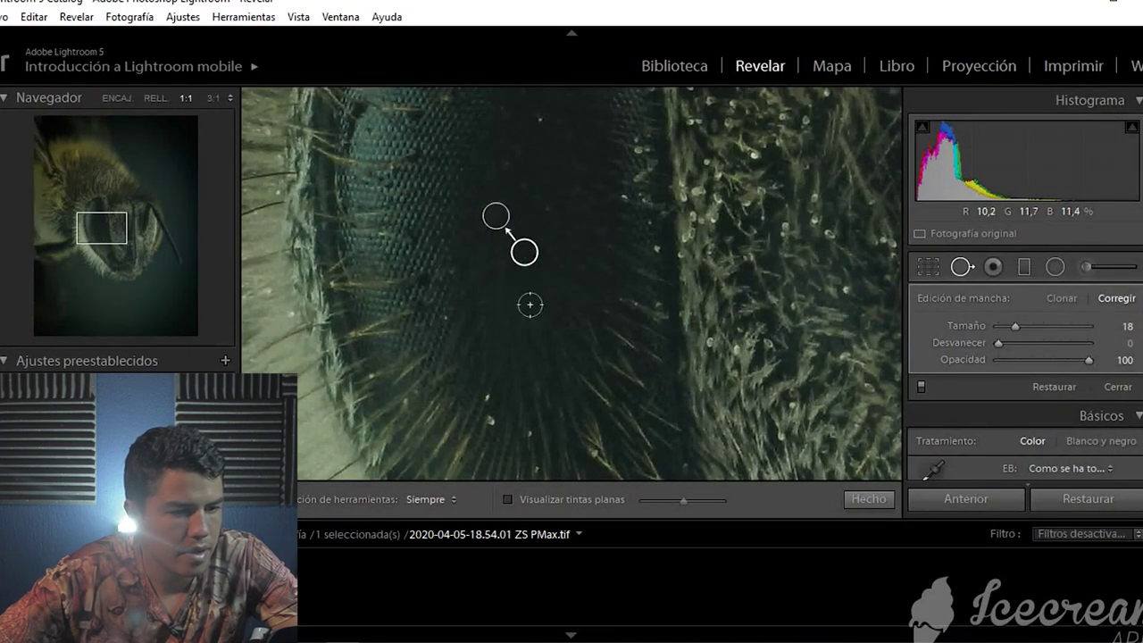
left_click(863, 502)
Heal another small spot on the lower part of the bee's dark eye with Spot Removal.
left_click(598, 361)
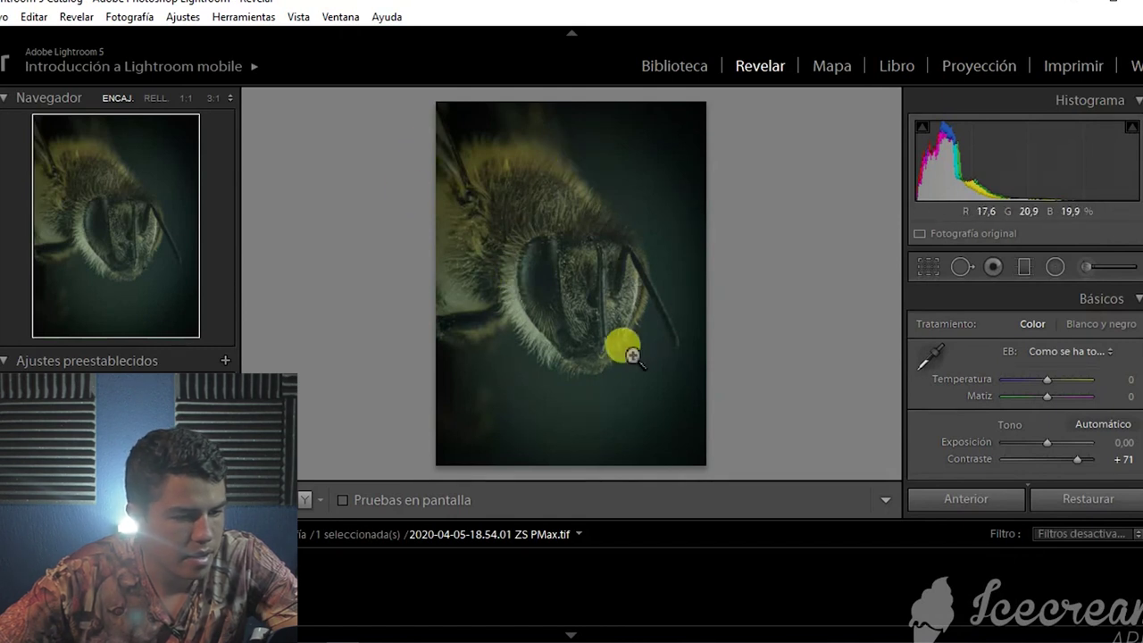
Examine the retouched bee's dark eye and facial hairs at 1:2 and 1:1, comparing them with the whole photo.
left_click(543, 383)
key("ctrl+equal")
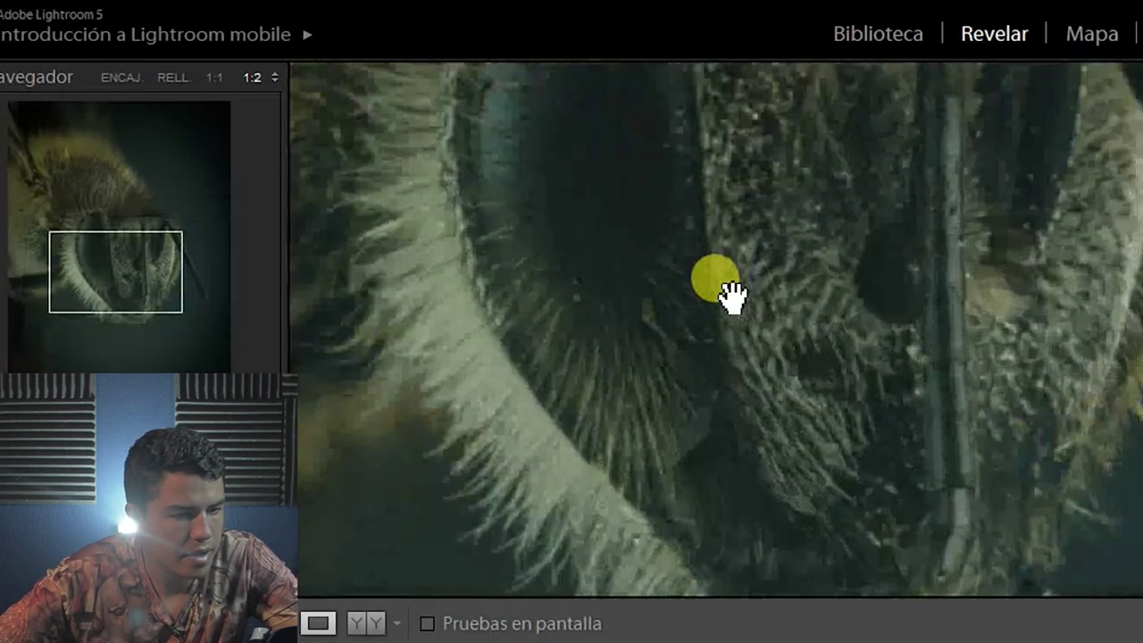
left_click_drag(727, 270, 652, 256)
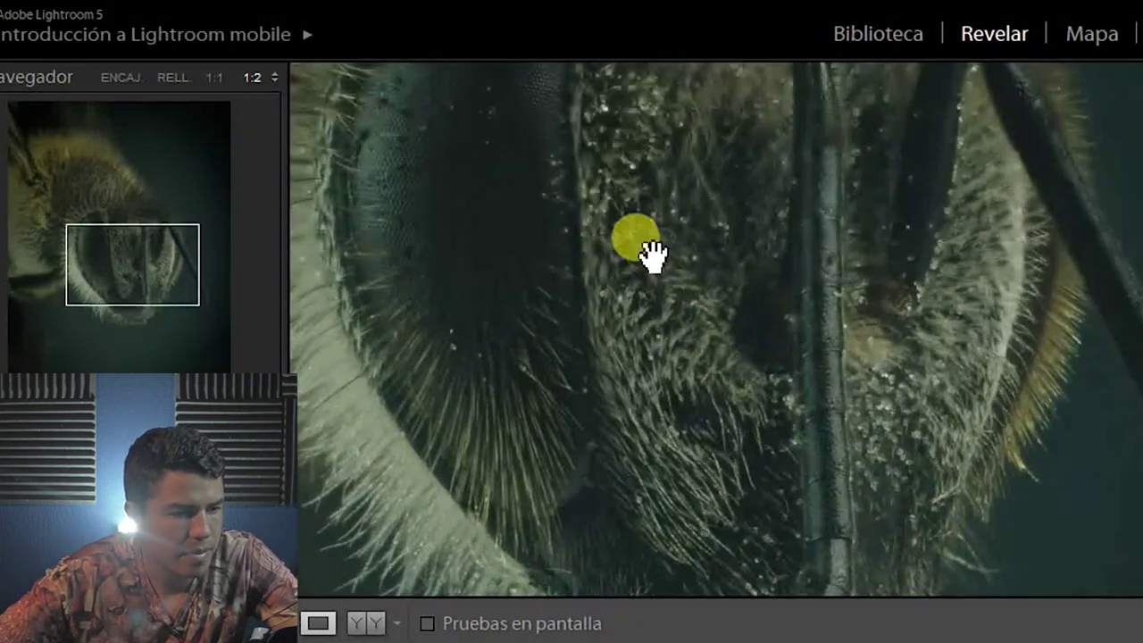
left_click(652, 256)
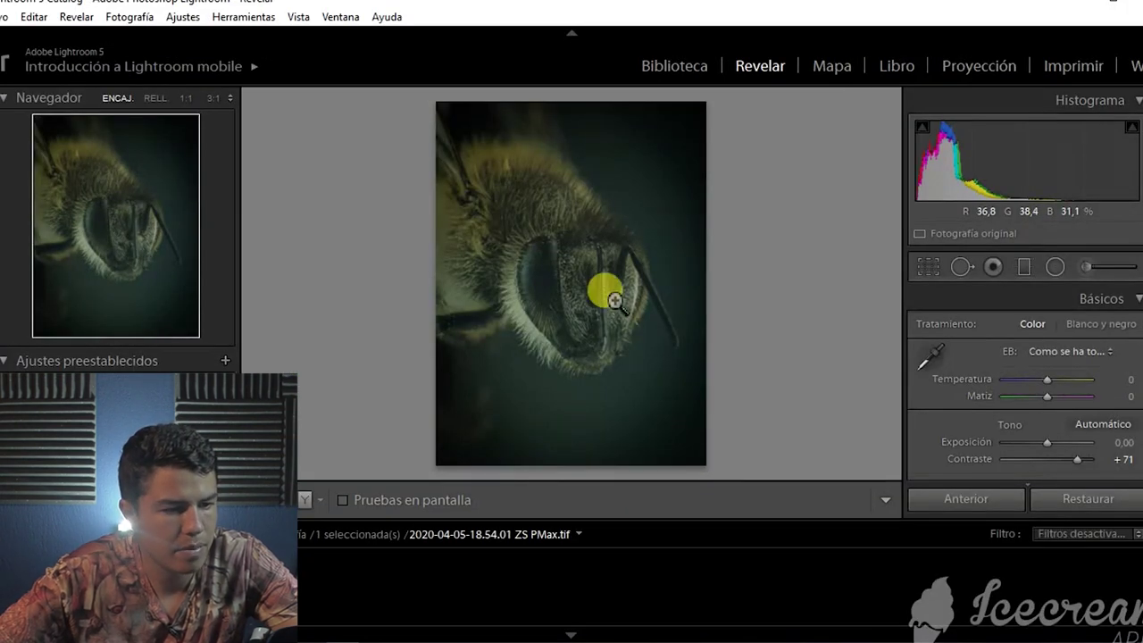
left_click_drag(591, 286, 630, 291)
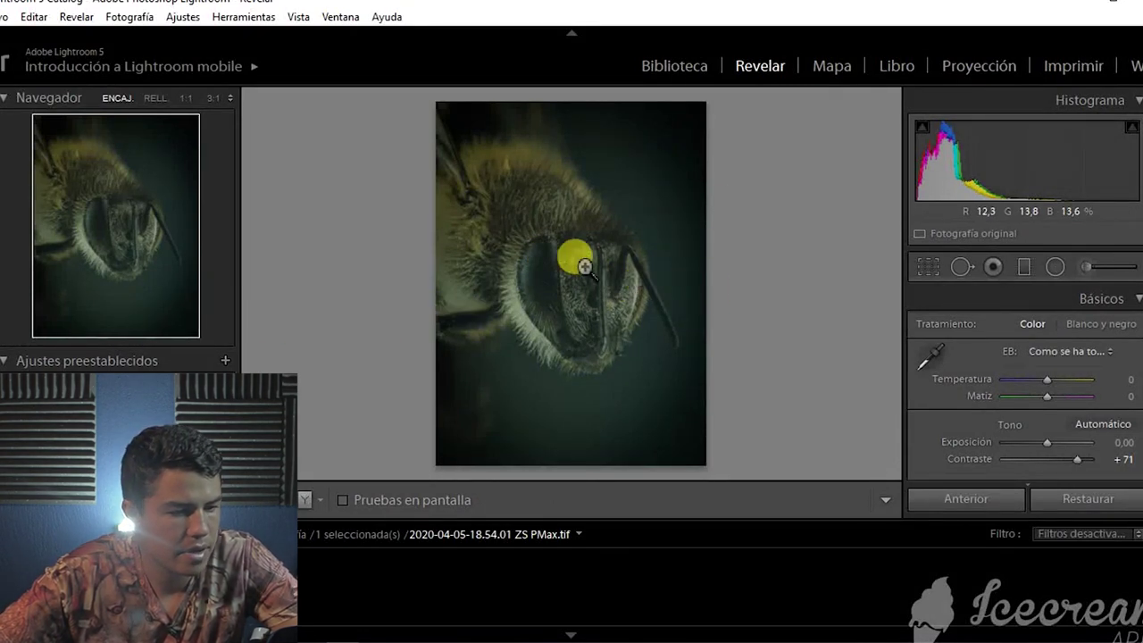
left_click(567, 308)
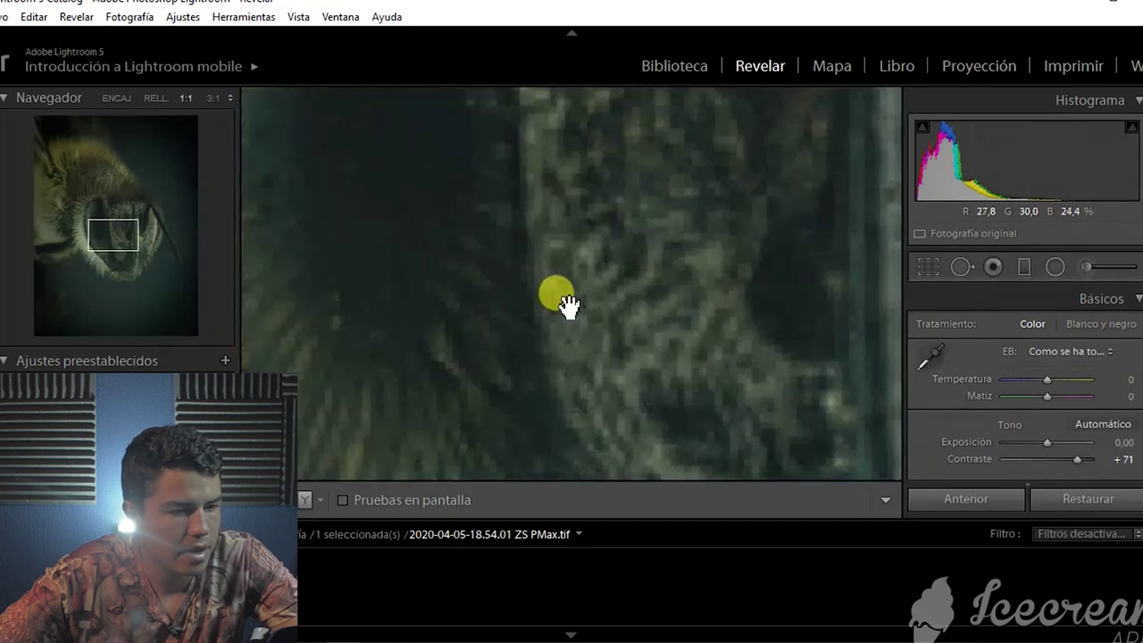
left_click_drag(730, 237, 694, 288)
left_click_drag(724, 178, 651, 204)
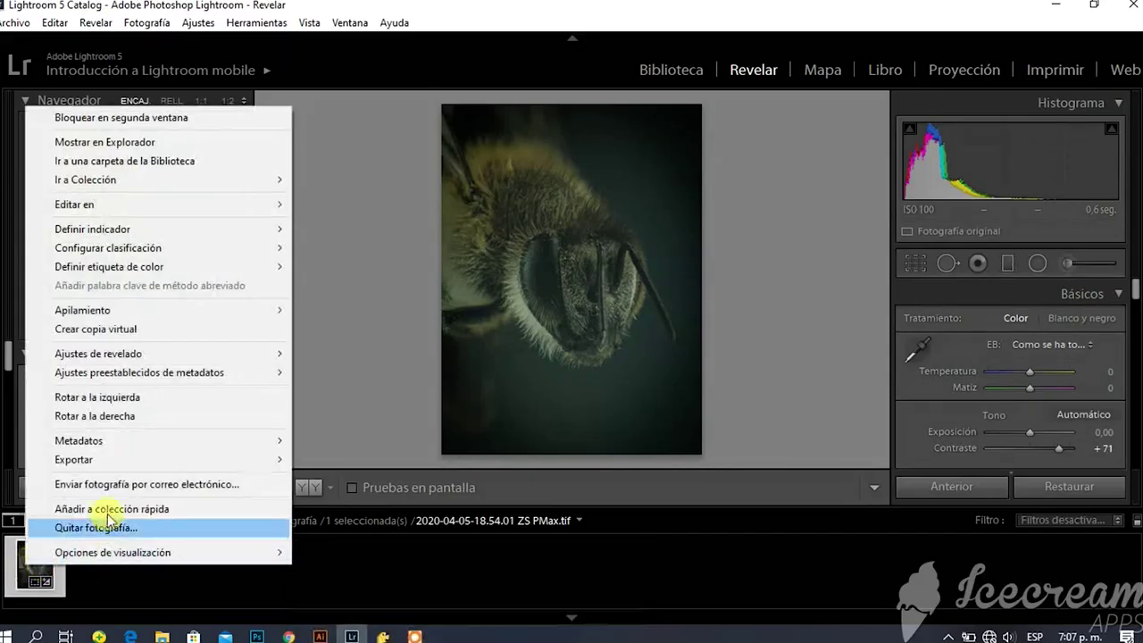
Export the edited bee photo to the Avispa\Tiff desktop folder with the image format (Formato de imagen) set to JPEG, quality 100.
mouse_move(120, 460)
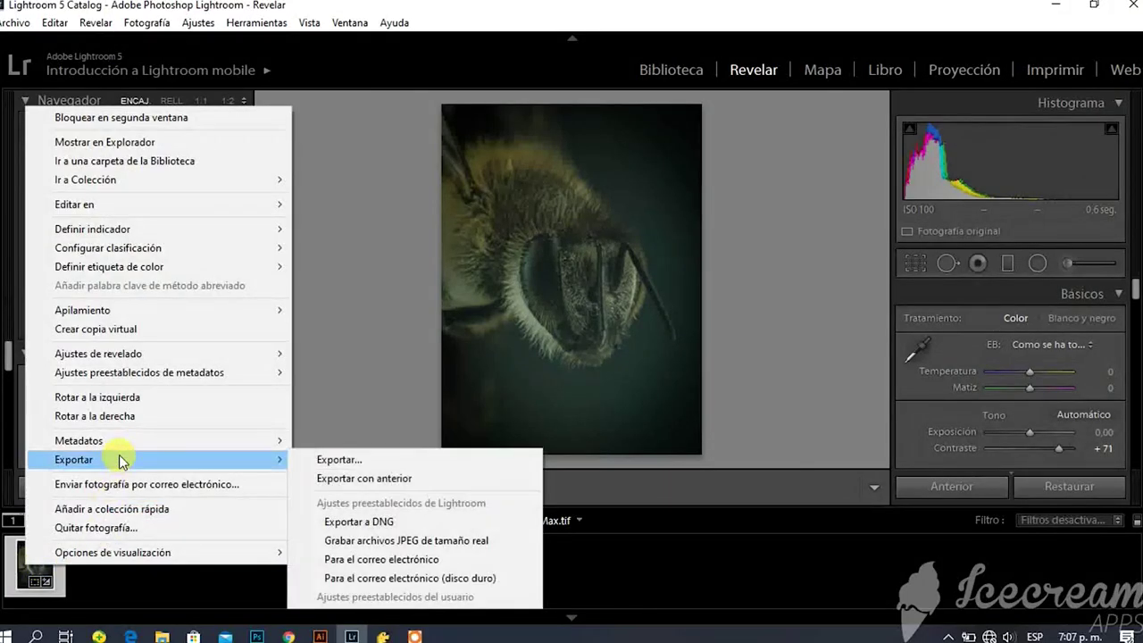
left_click(320, 455)
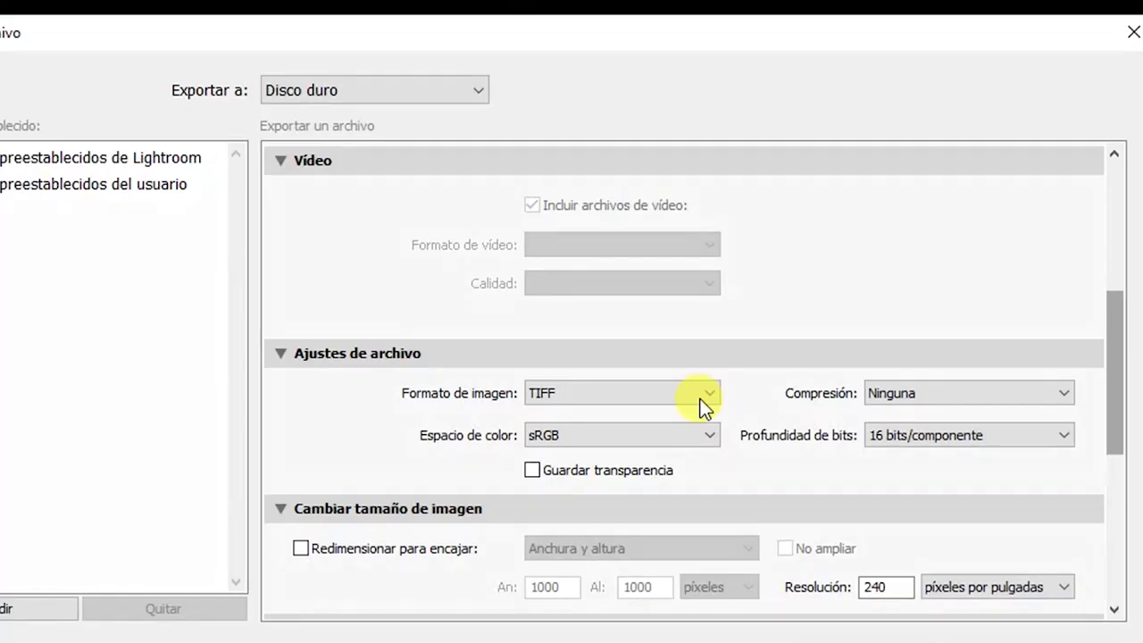
left_click(705, 402)
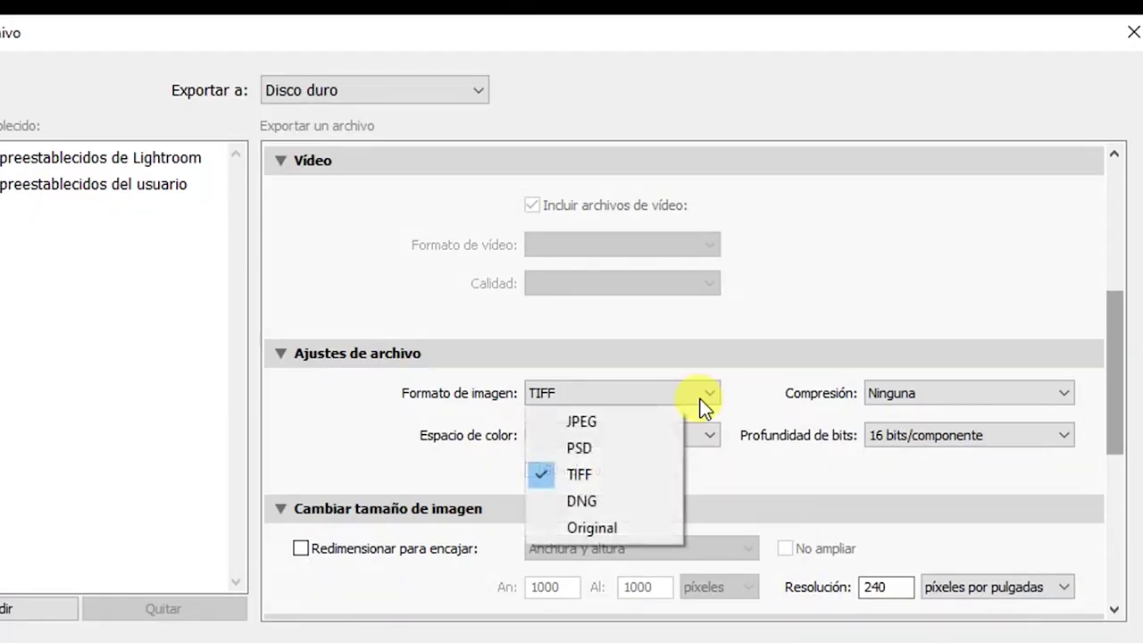
left_click(614, 422)
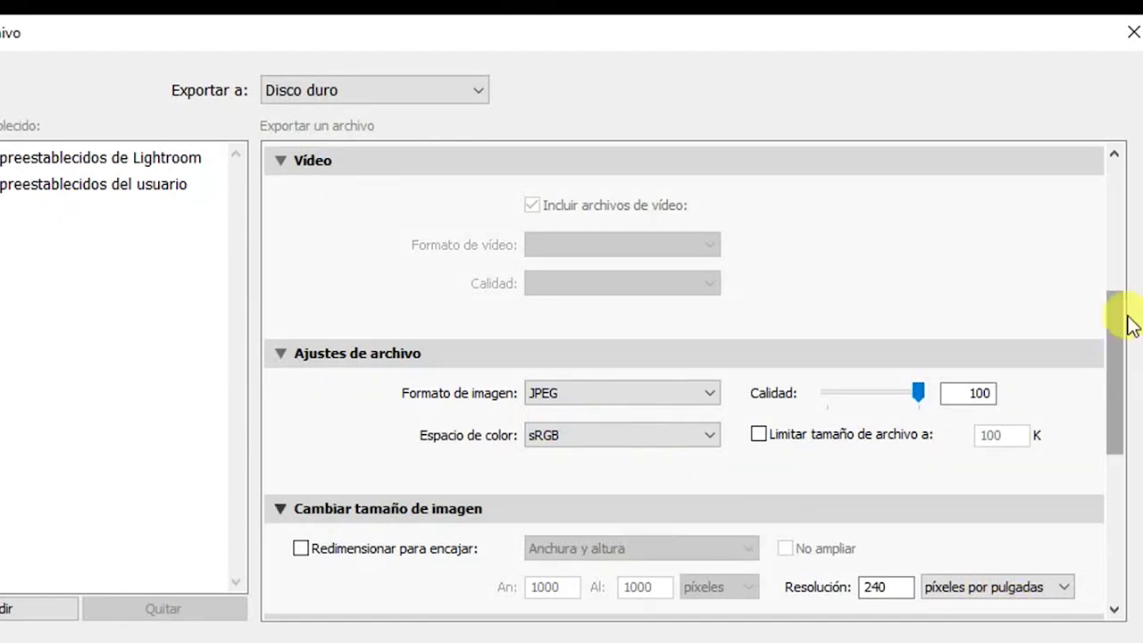
left_click_drag(1109, 322, 1115, 153)
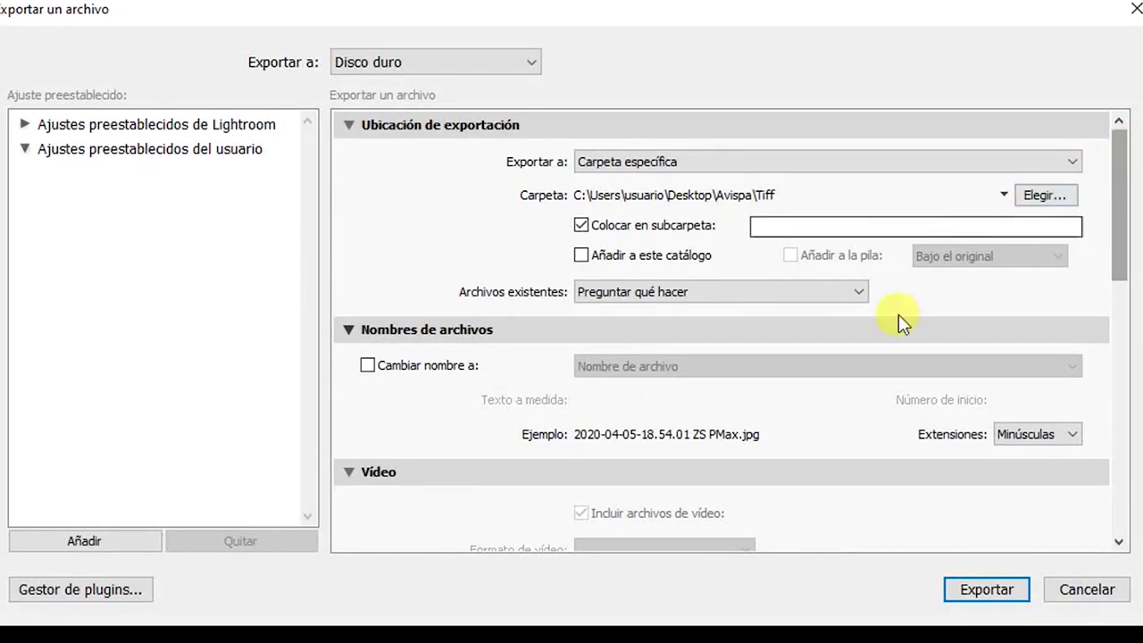
left_click(984, 592)
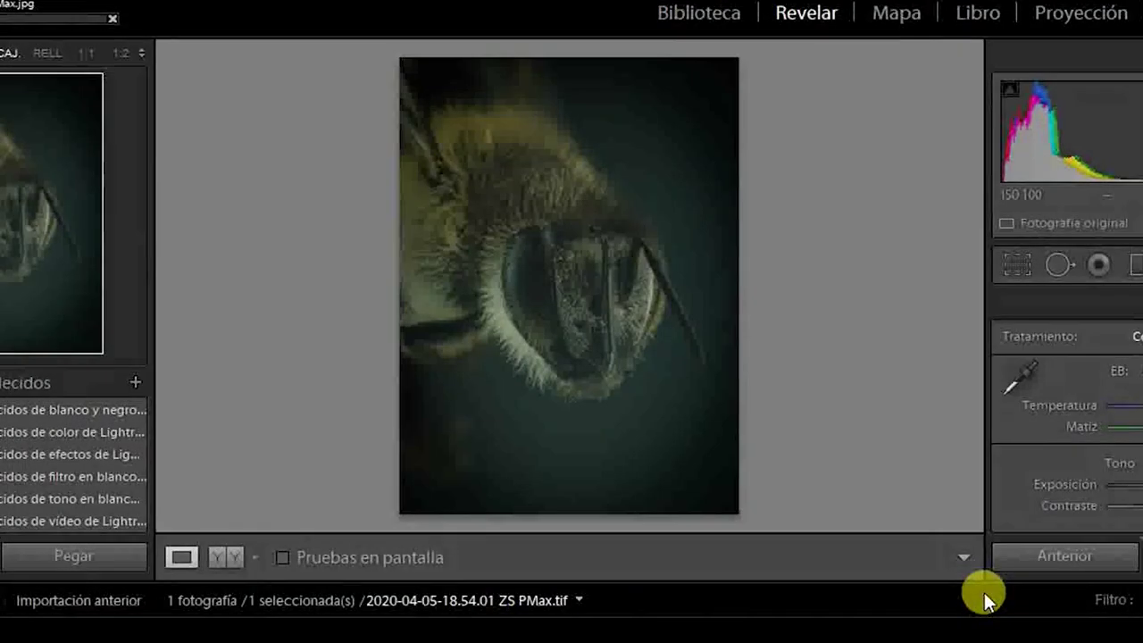
left_click(594, 287)
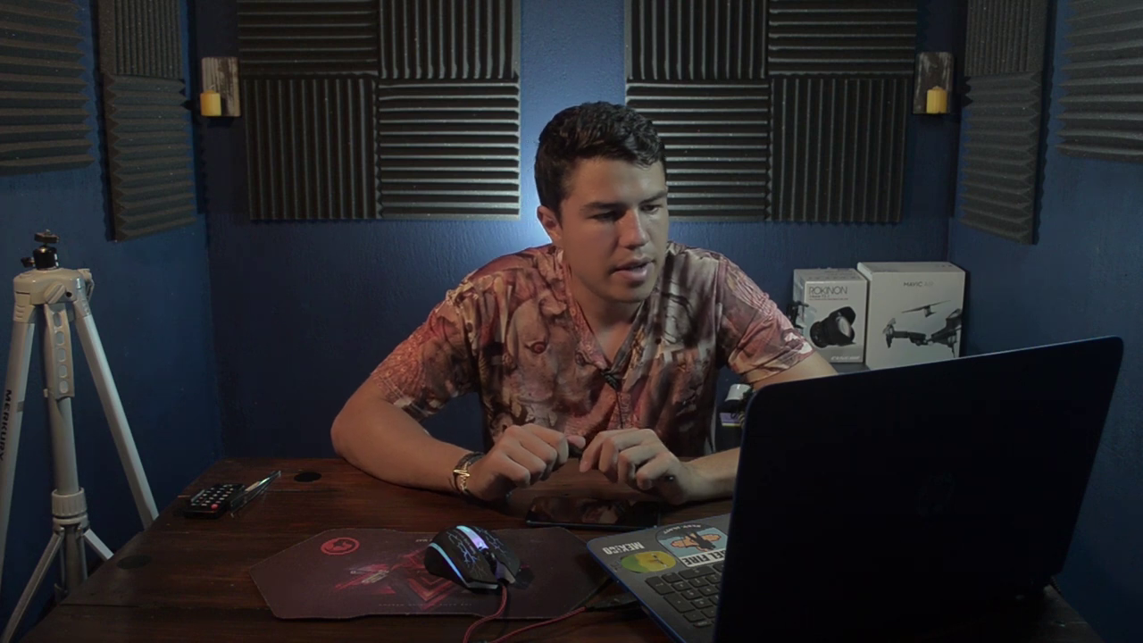